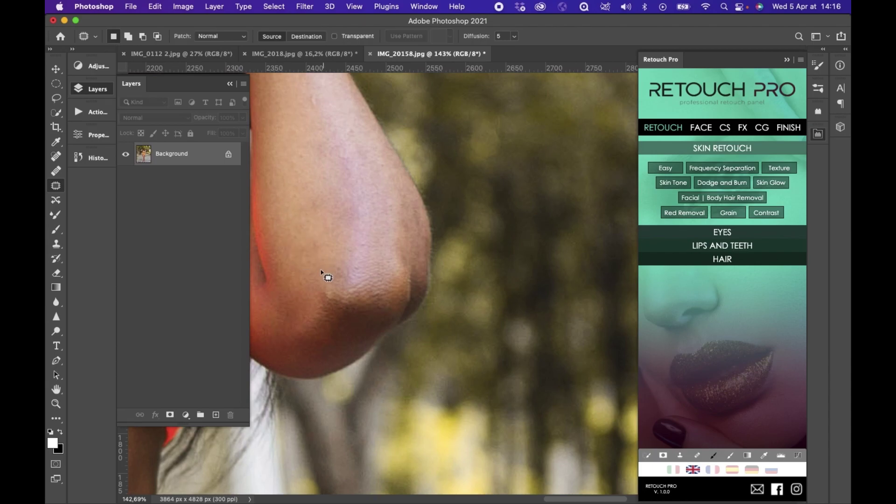
- Patch the blemishes above the elbow and along the upper forearm with clean skin using the Patch tool
drag(318, 318, 323, 272)
- Patch the remaining uneven spots on the middle of the forearm with nearby clean skin, clearing each selection
key(ctrl+d)
scroll(326, 238, up, 3)
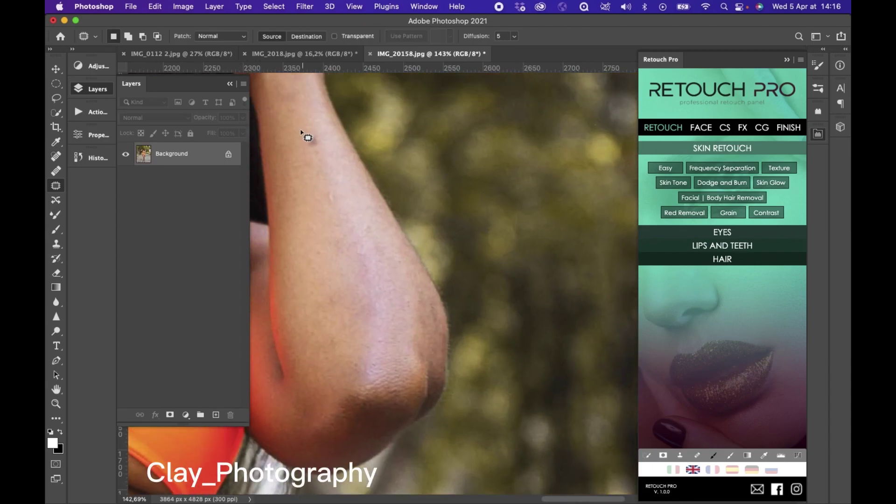
drag(324, 127, 294, 130)
drag(312, 142, 310, 198)
key(super+d)
drag(336, 254, 334, 250)
drag(329, 207, 326, 166)
key(super+d)
drag(367, 225, 342, 232)
drag(358, 242, 347, 177)
scroll(353, 185, down, 3)
scroll(352, 185, up, 3)
key(super+d)
drag(366, 223, 379, 305)
key(ctrl+d)
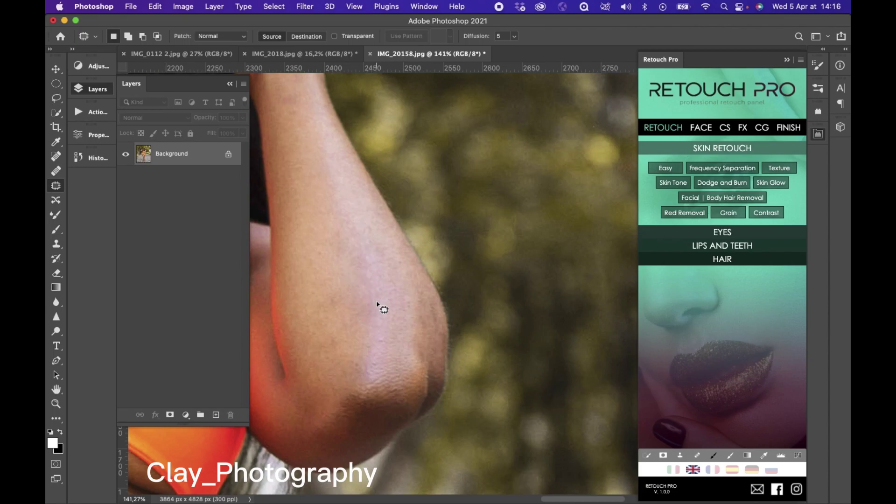
- Run the MY FQ frequency separation action with a Gaussian Blur radius of 3 pixels
scroll(379, 306, down, 5)
scroll(379, 307, down, 5)
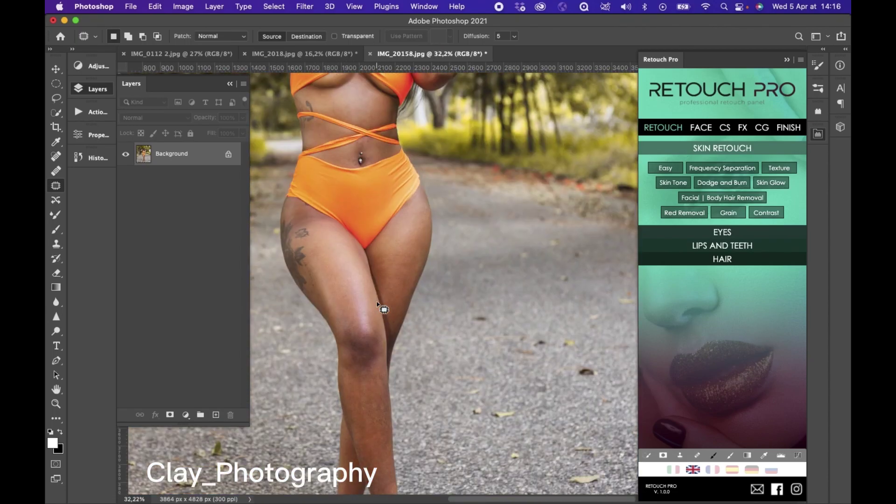
scroll(379, 306, down, 5)
scroll(379, 306, up, 5)
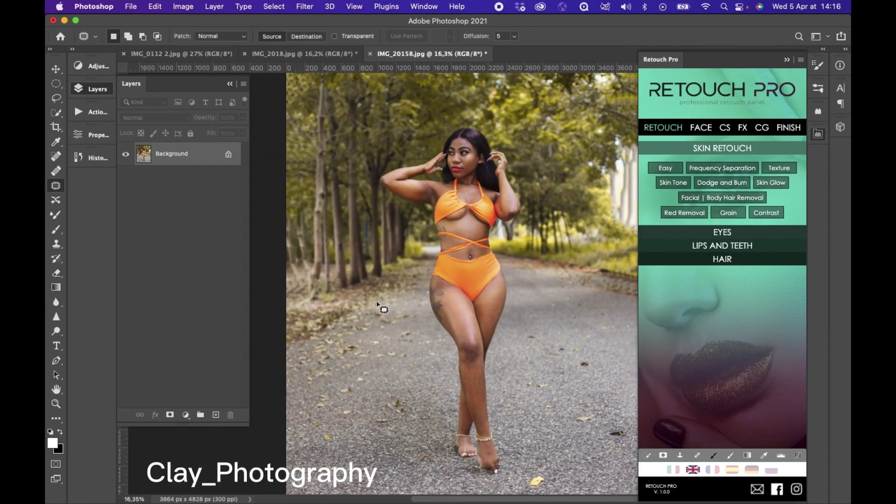
scroll(379, 307, down, 5)
scroll(380, 307, up, 3)
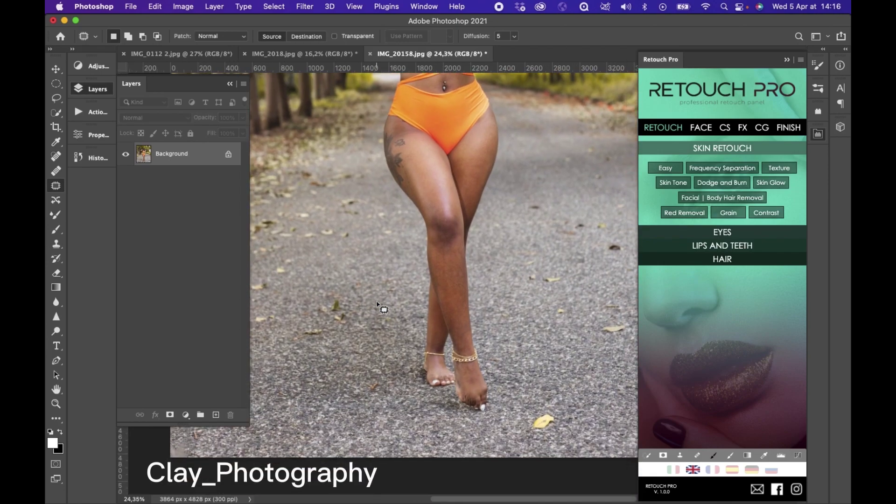
scroll(380, 306, up, 3)
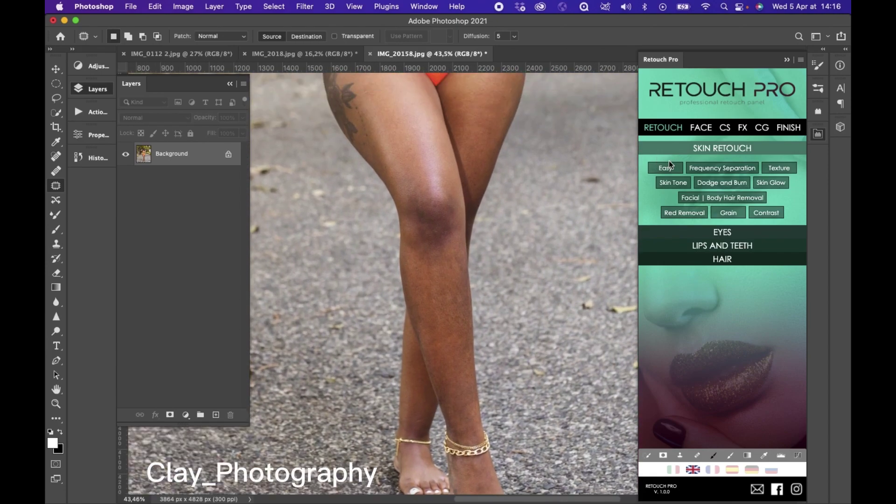
click(94, 111)
scroll(193, 270, down, 8)
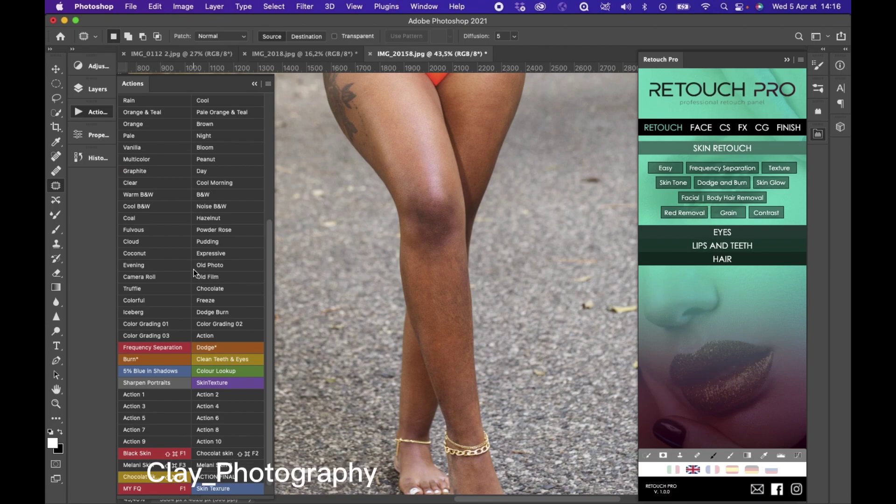
scroll(416, 245, down, 5)
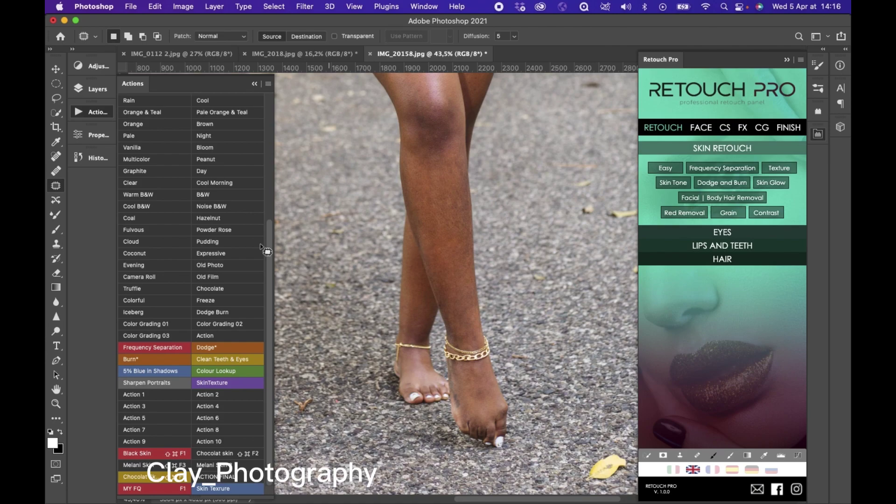
click(143, 490)
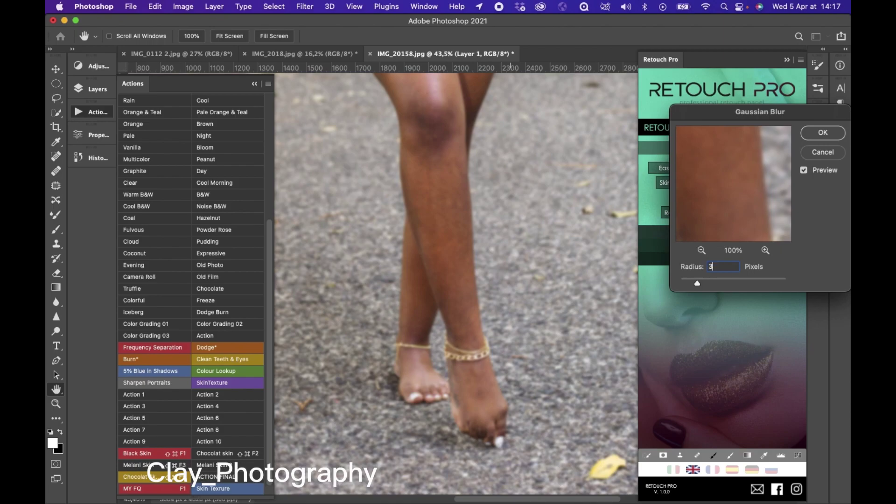
key(Return)
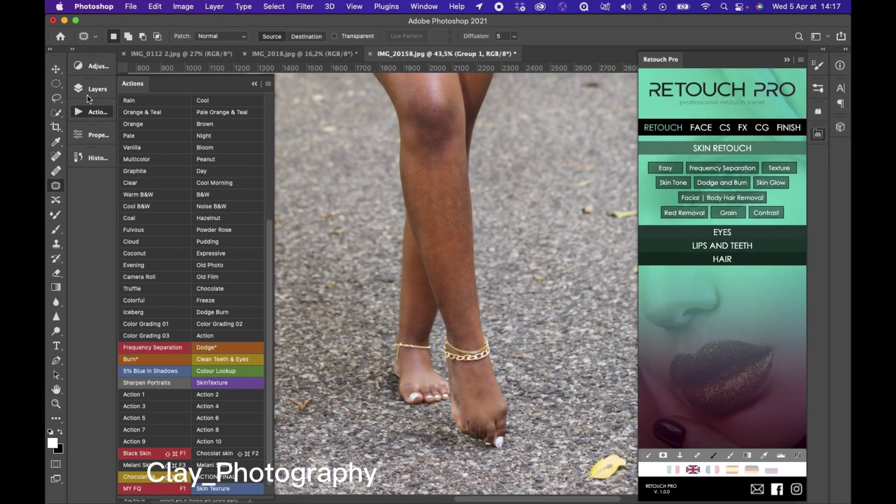
- Select Layer 1 inside Group 1 and smooth the front shin and knee with the Mixer Brush at 150 px
click(89, 91)
click(138, 149)
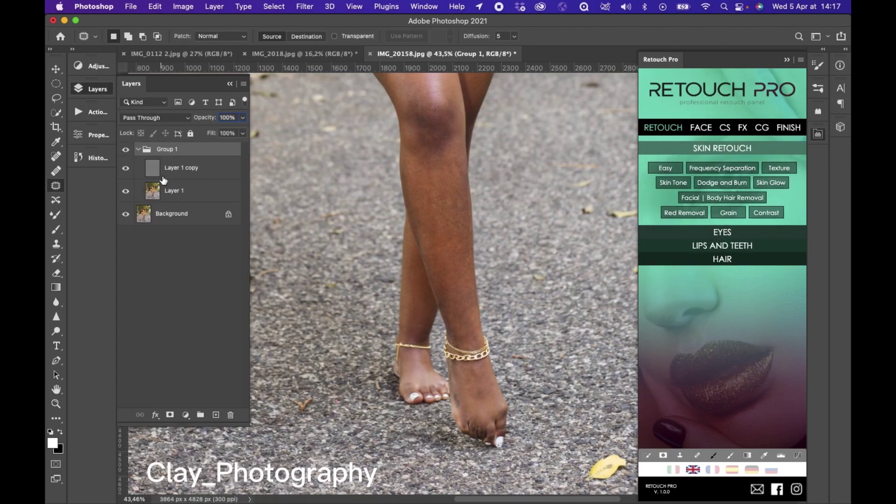
click(155, 204)
click(59, 214)
scroll(585, 211, up, 3)
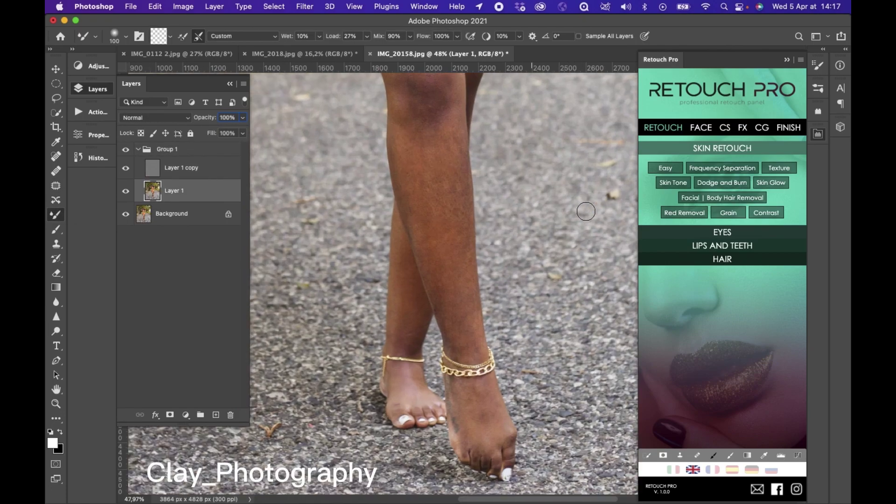
key(bracketright)
key(bracketright)
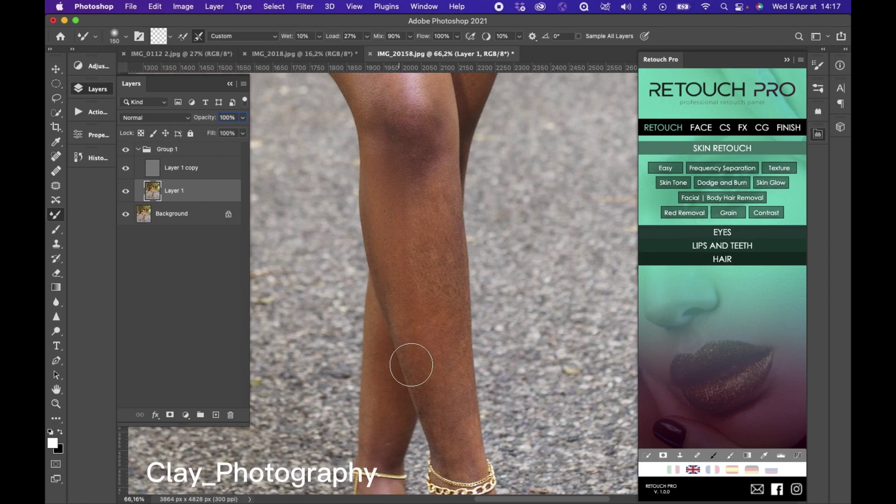
key(bracketleft)
scroll(437, 233, down, 5)
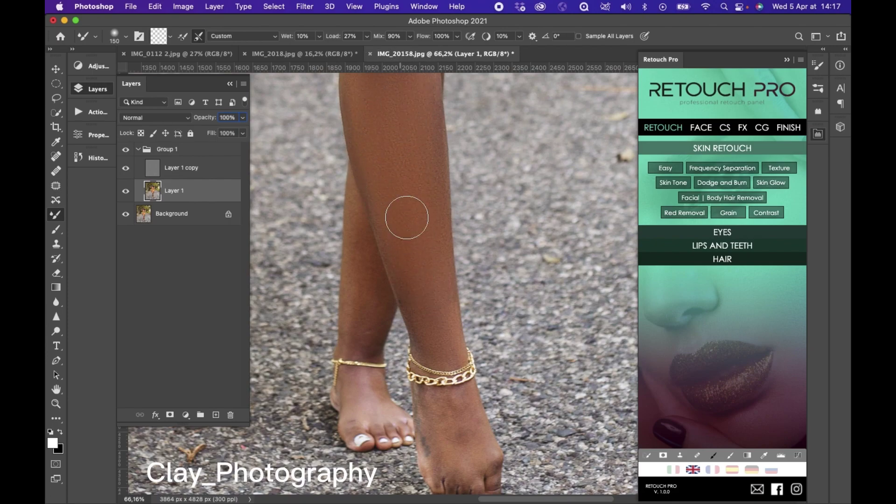
scroll(420, 280, up, 10)
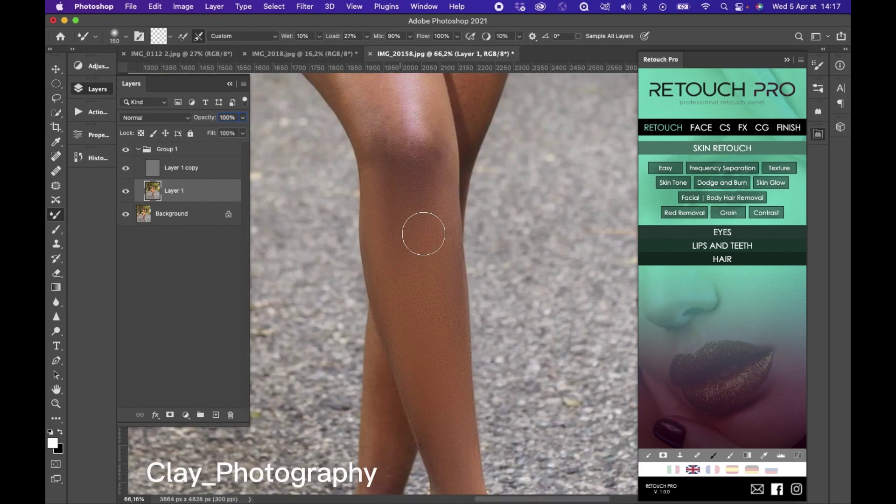
- Smooth the edges of the lower shin and the rear calf on Layer 1 with a 90 px Mixer Brush
scroll(427, 303, down, 10)
key(bracketleft)
key(bracketleft)
key(bracketleft)
scroll(427, 303, up, 5)
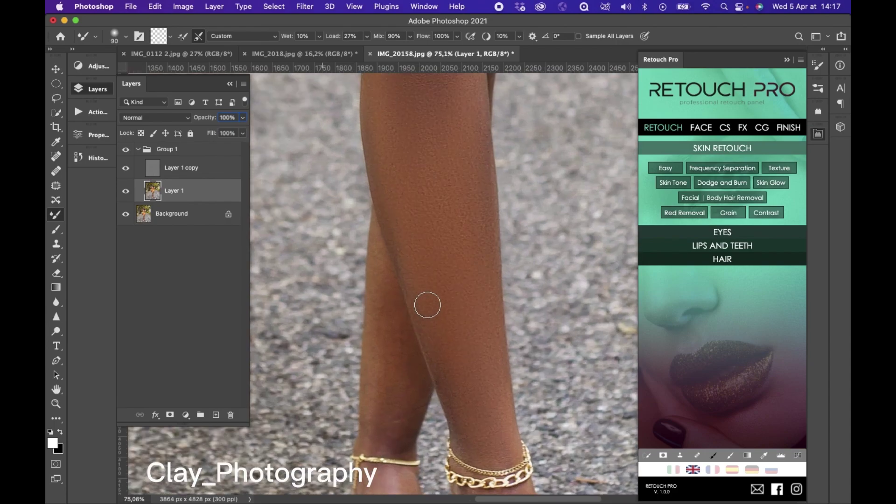
scroll(411, 252, down, 5)
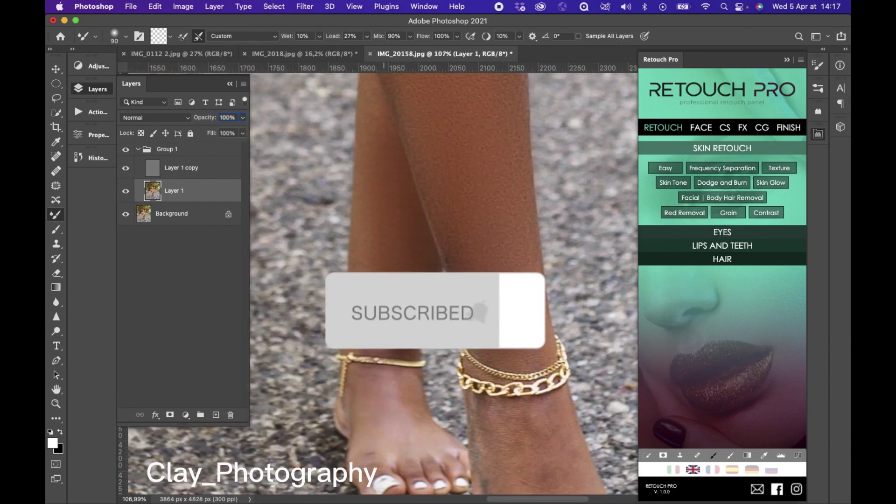
- Smooth the skin around the rear ankle and foot with the Mixer Brush reduced to 60 px
key(bracketleft)
scroll(394, 263, up, 5)
scroll(391, 263, down, 2)
key(bracketleft)
key(bracketleft)
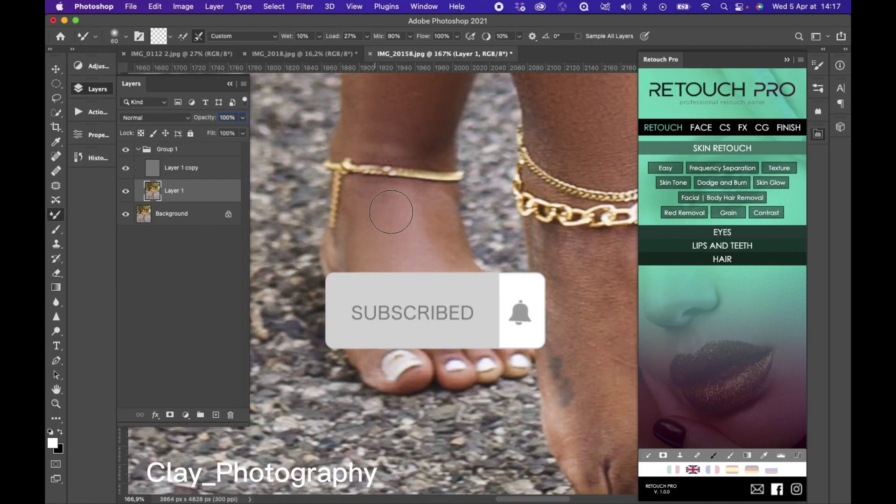
- Smooth the top of the front foot and its toes with the Mixer Brush, going from 60 down to 35 px
scroll(420, 233, right, 5)
scroll(420, 233, down, 3)
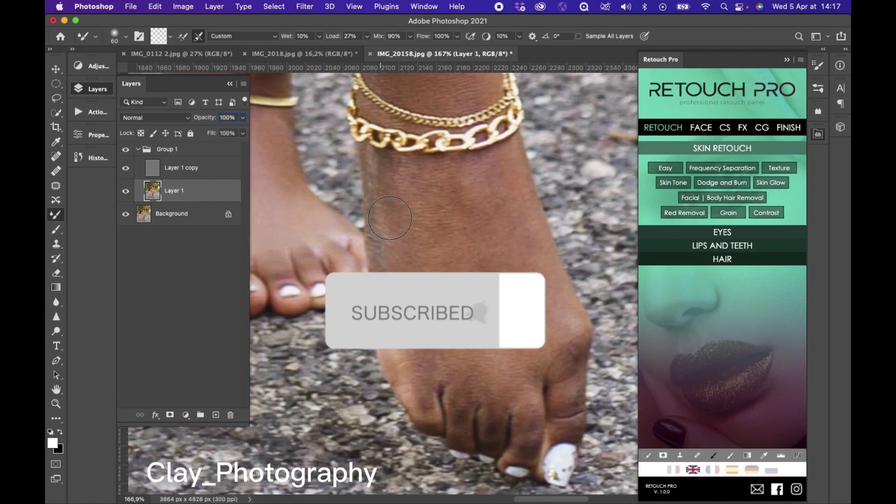
scroll(318, 206, left, 2)
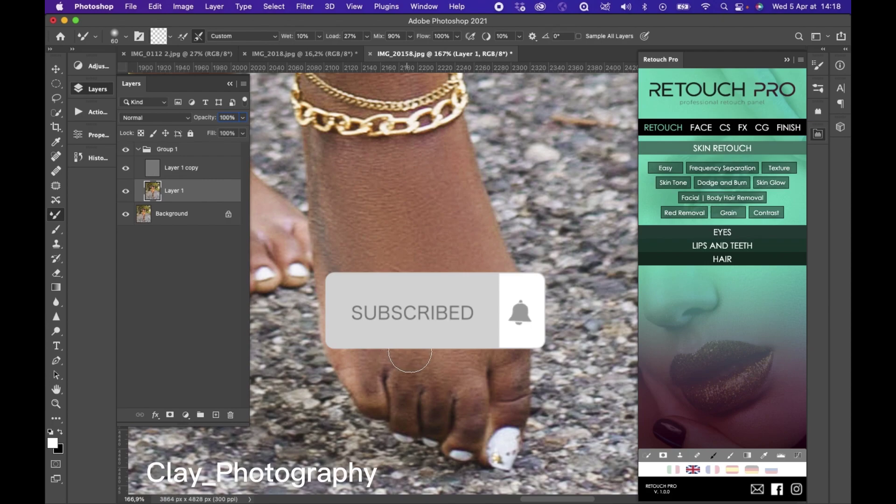
key(p)
key(b)
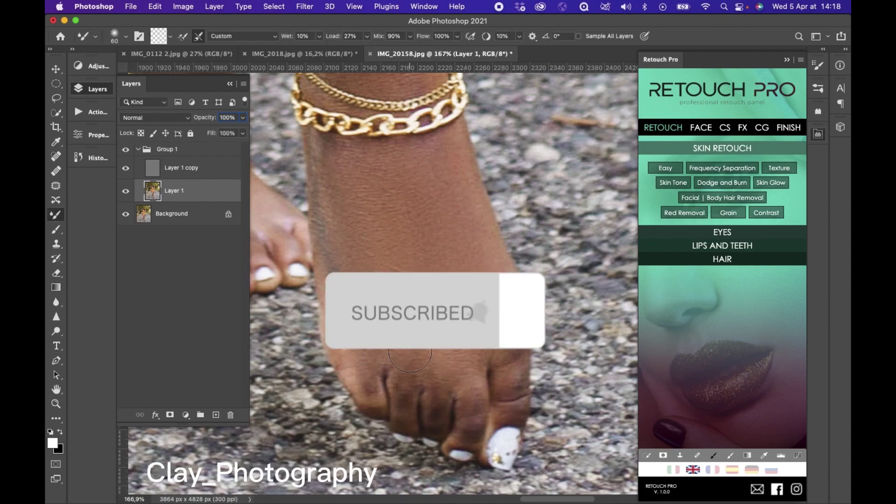
- Toggle the visibility of Group 1 to compare the legs before and after, and inspect the full figure
click(126, 150)
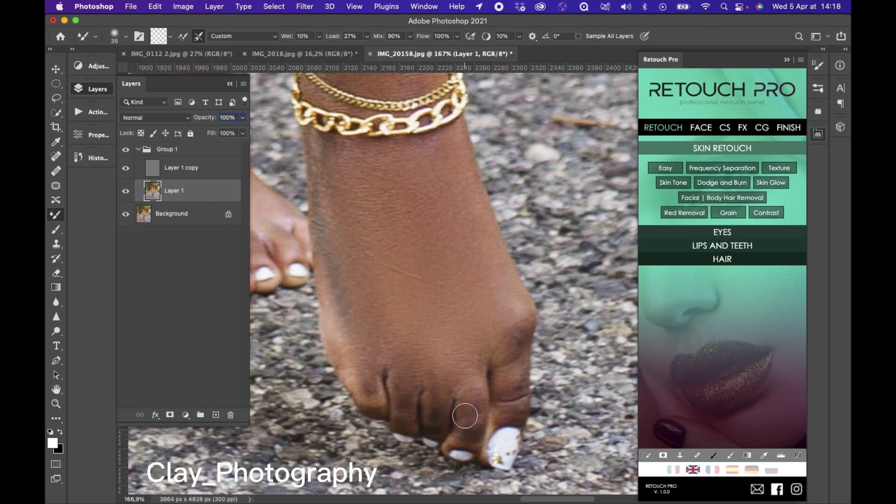
click(126, 151)
scroll(460, 285, down, 8)
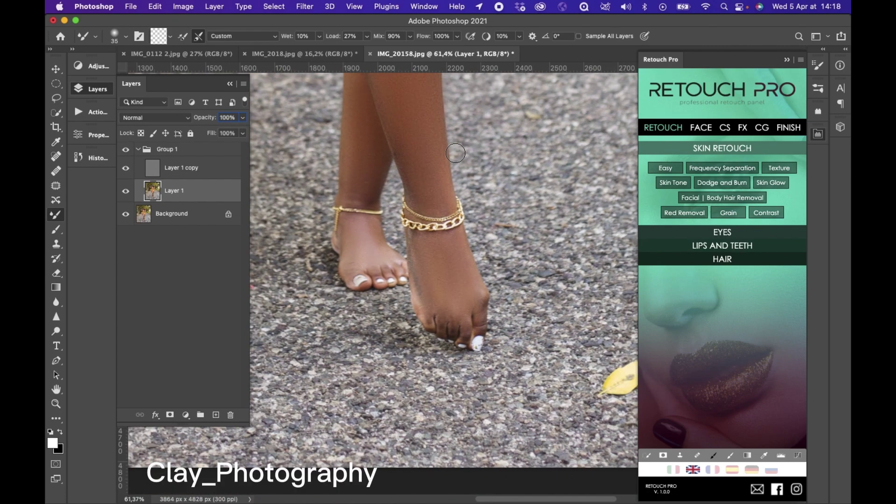
scroll(455, 153, up, 4)
scroll(456, 153, down, 5)
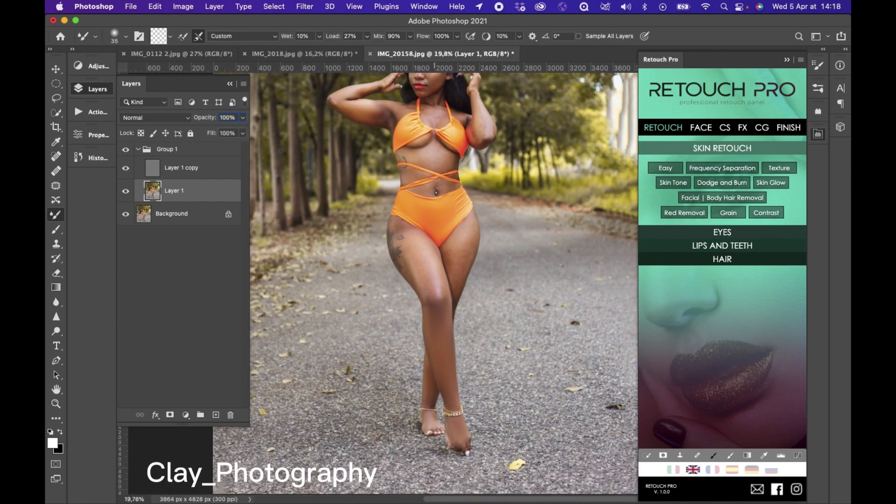
- Smooth the blotchy skin on the rear thigh with the Mixer Brush enlarged to 100 px
scroll(280, 151, up, 6)
scroll(280, 151, up, 3)
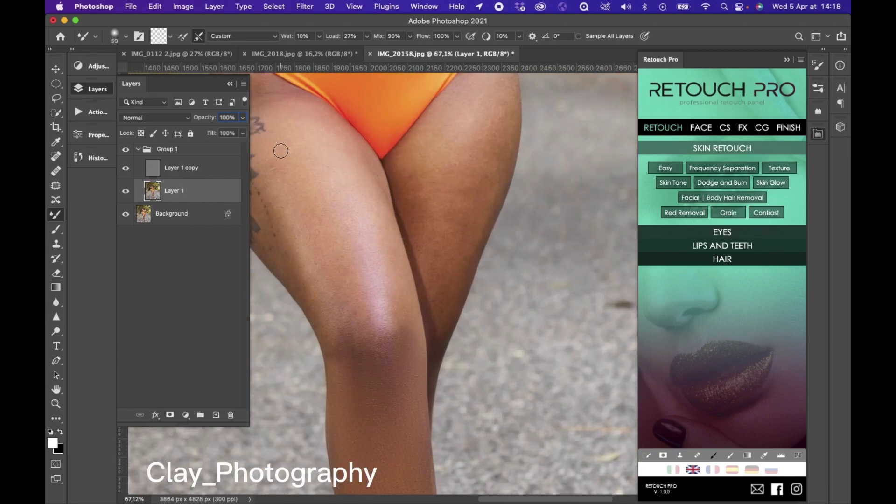
scroll(281, 151, up, 3)
key(bracketright)
key(bracketright)
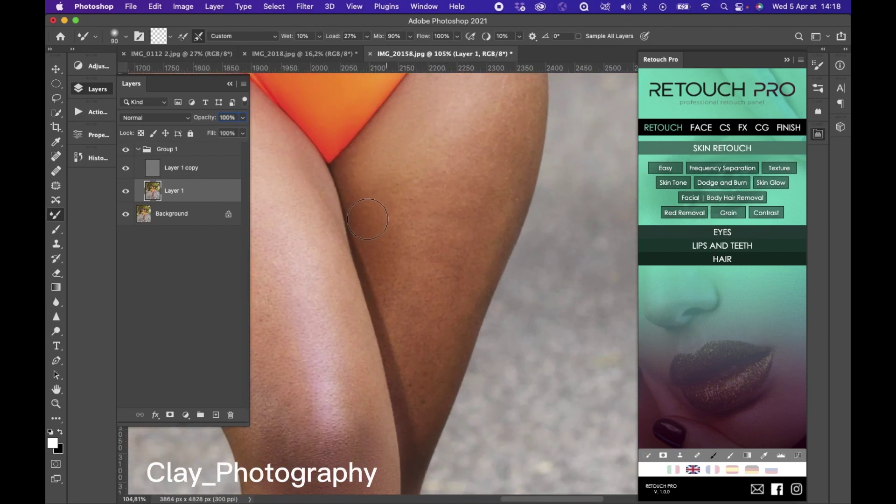
key(bracketright)
scroll(417, 363, up, 3)
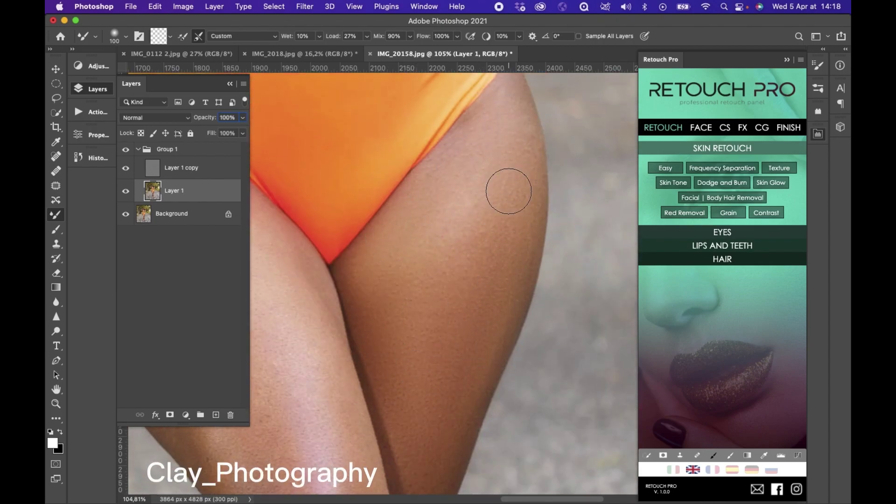
- Blend the hip and outer rear thigh with a 150 px Mixer Brush and compare the result by toggling Group 1
key(bracketright)
key(bracketright)
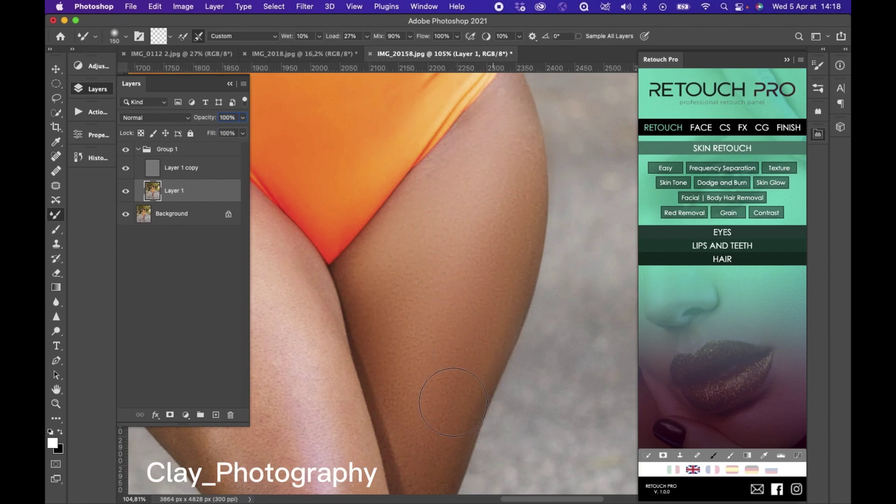
scroll(425, 420, down, 10)
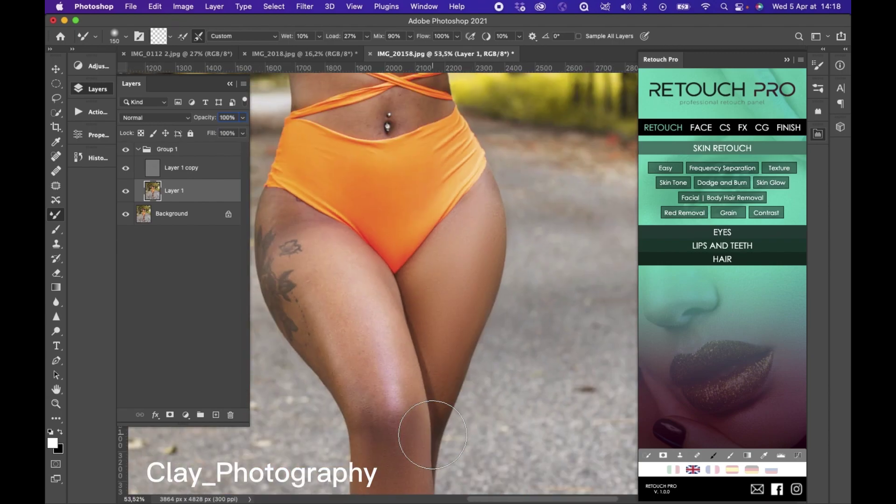
click(128, 150)
click(127, 150)
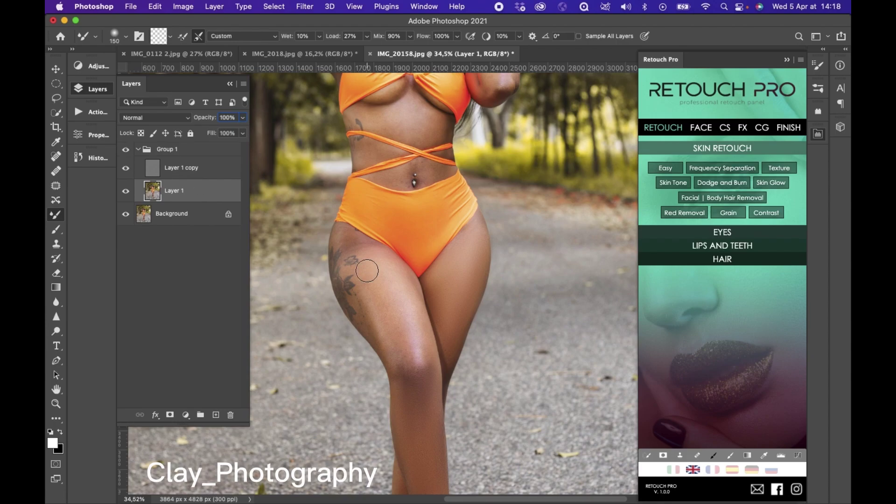
- Smooth the front thigh above the knee on Layer 1 with the Mixer Brush, starting at 100 px
key(super+plus)
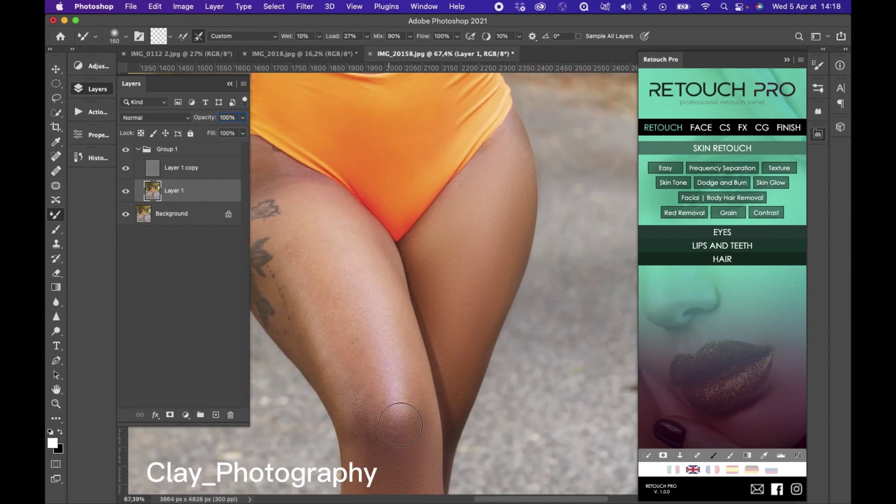
key(bracketleft)
key(bracketleft)
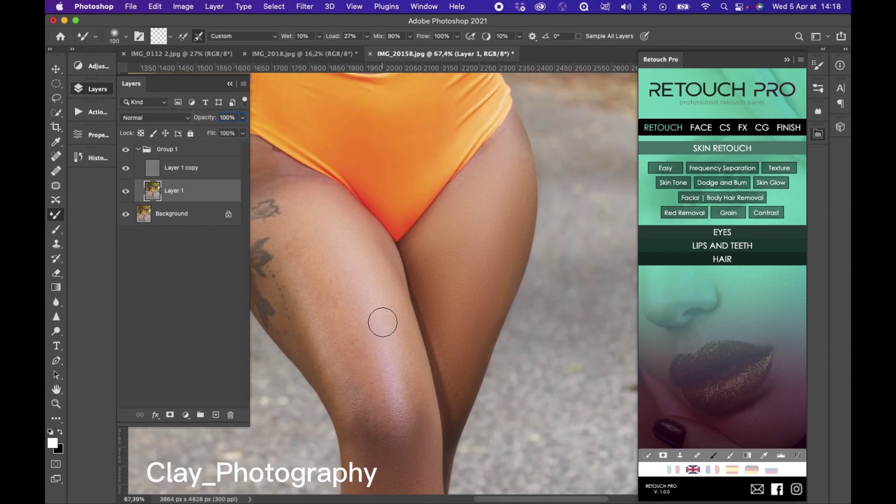
key(super+plus)
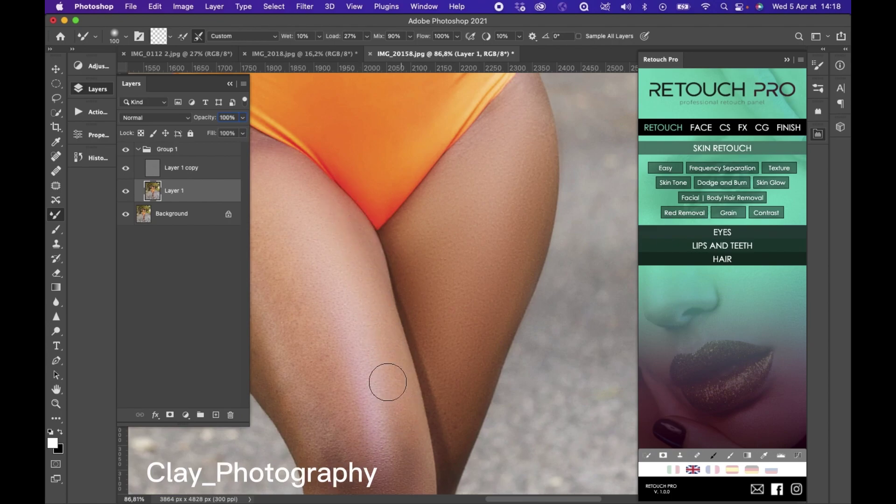
scroll(280, 158, left, 5)
scroll(303, 177, down, 2)
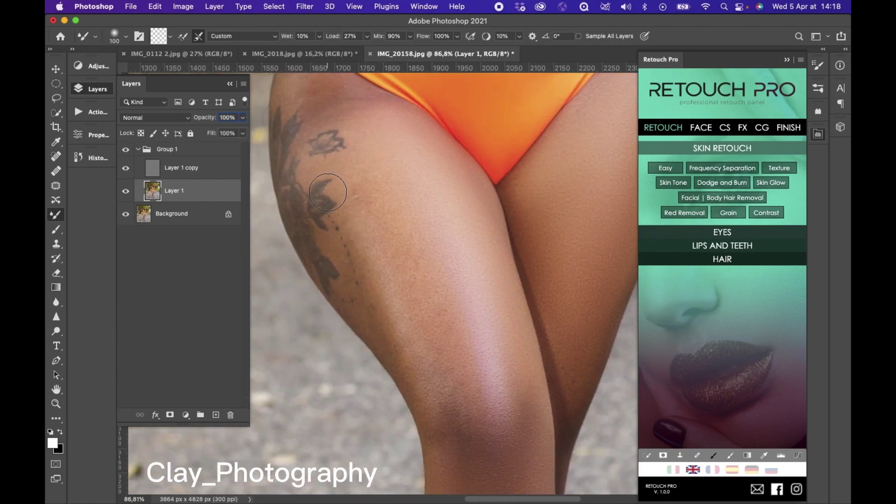
key(bracketright)
key(bracketright)
- Smooth the outer thigh beside and below the tattoo on Layer 1 with the Mixer Brush reduced to 80 px
scroll(388, 219, up, 3)
key(bracketleft)
key(bracketleft)
key(bracketleft)
key(bracketleft)
scroll(405, 248, down, 3)
scroll(406, 248, left, 2)
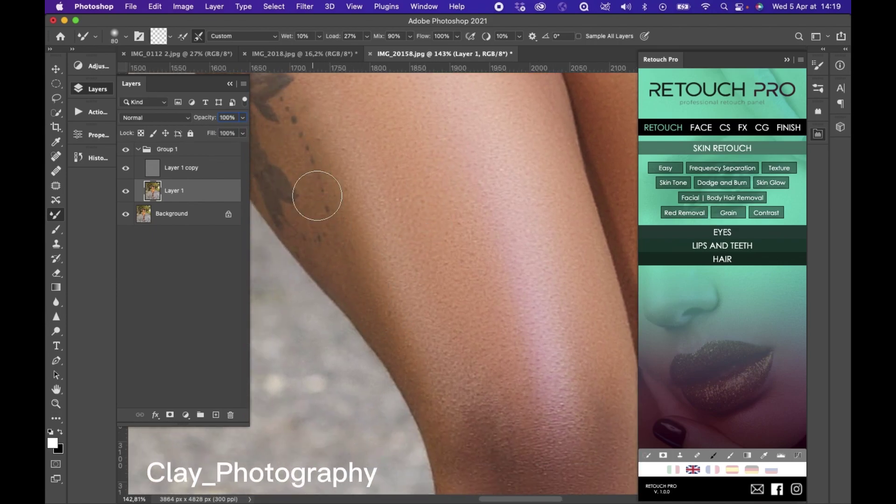
- Blend the hip and upper thigh skin below the bikini edge with the Mixer Brush enlarged to 125 px
scroll(350, 252, up, 5)
scroll(350, 252, left, 3)
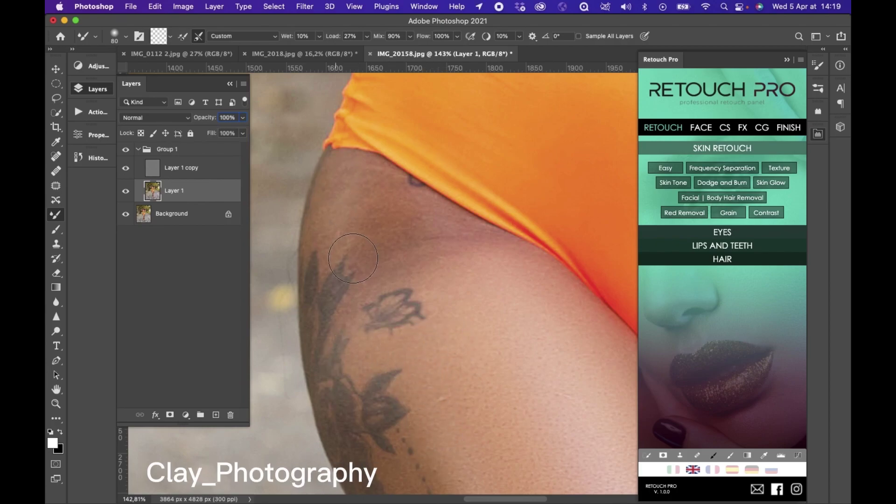
key(bracketright)
key(bracketright)
key(bracketright)
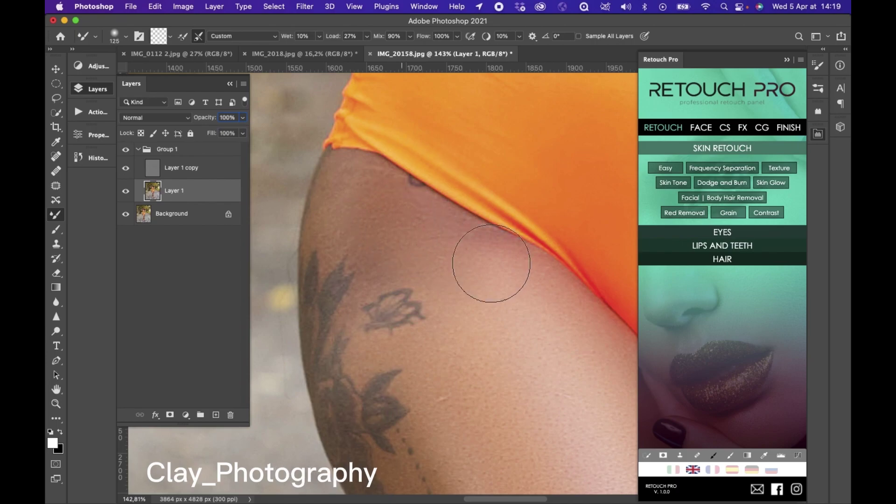
key(bracketleft)
key(bracketleft)
- Toggle the visibility of Group 1 to compare the legs before and after the smoothing
scroll(443, 286, down, 3)
scroll(443, 286, down, 8)
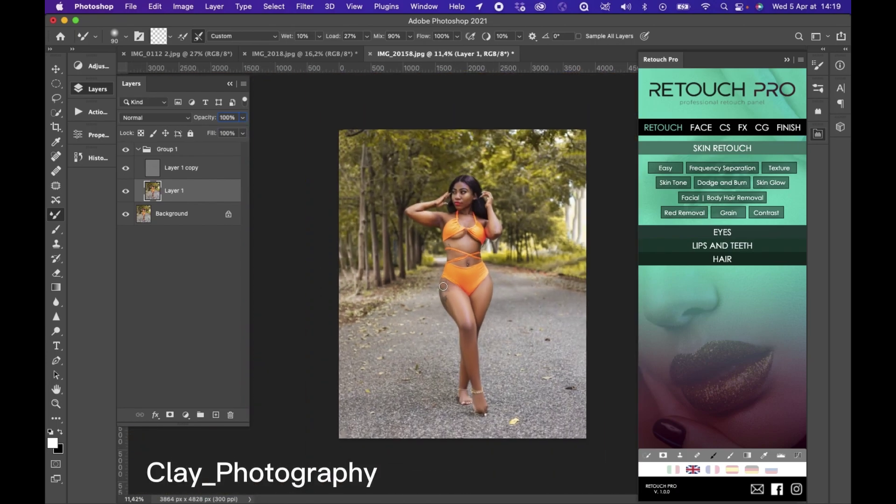
scroll(443, 286, up, 2)
scroll(443, 286, down, 5)
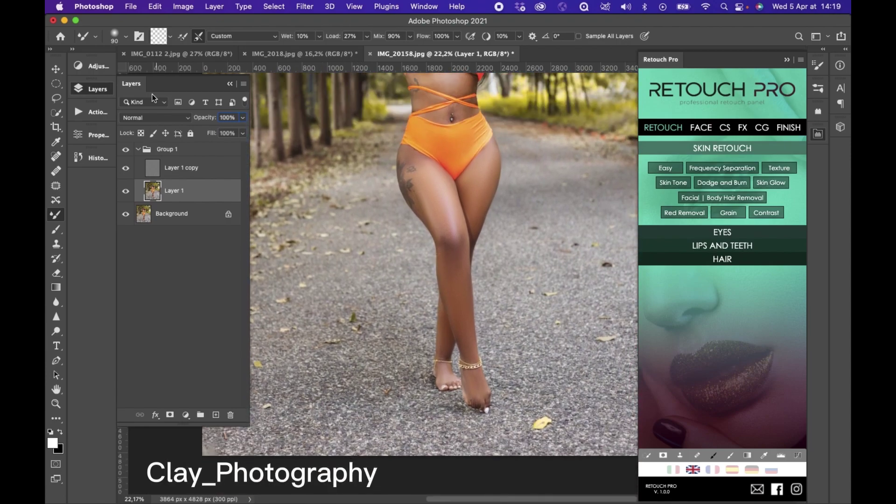
click(125, 154)
click(123, 154)
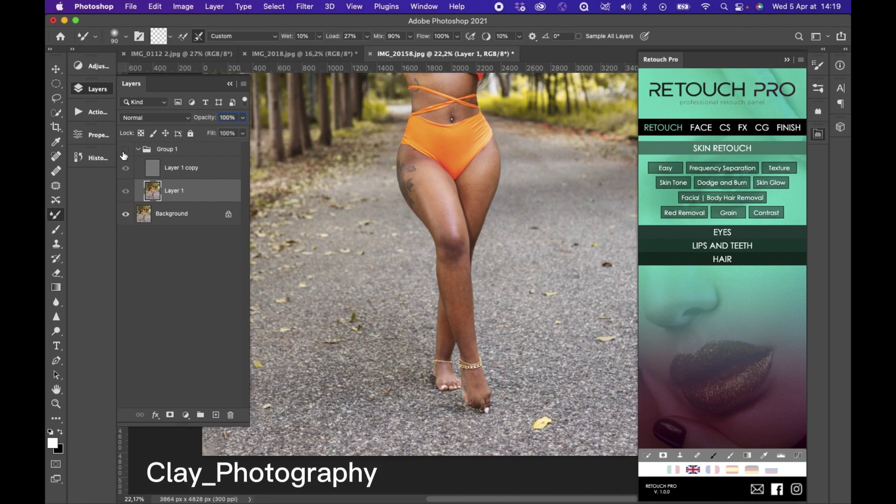
click(123, 153)
scroll(455, 238, up, 6)
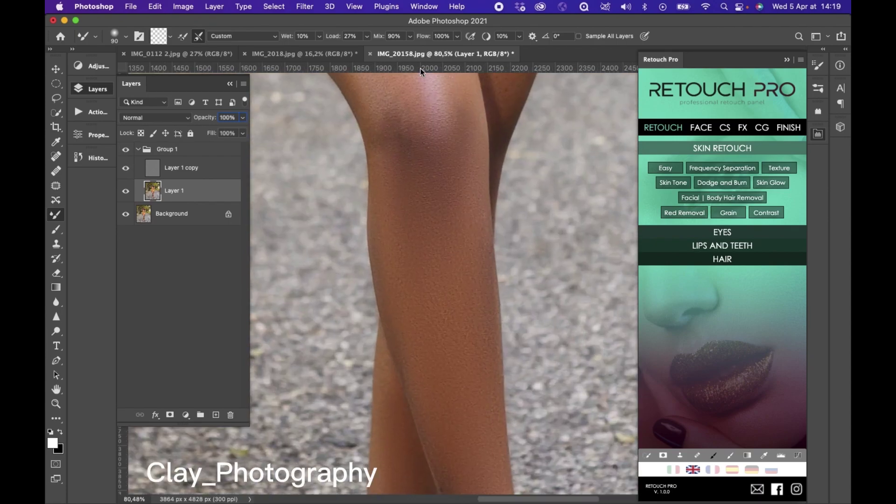
- Blend the dark skin around the front knee with the Mixer Brush enlarged to 150 px
scroll(394, 206, up, 5)
key(bracketright)
key(bracketright)
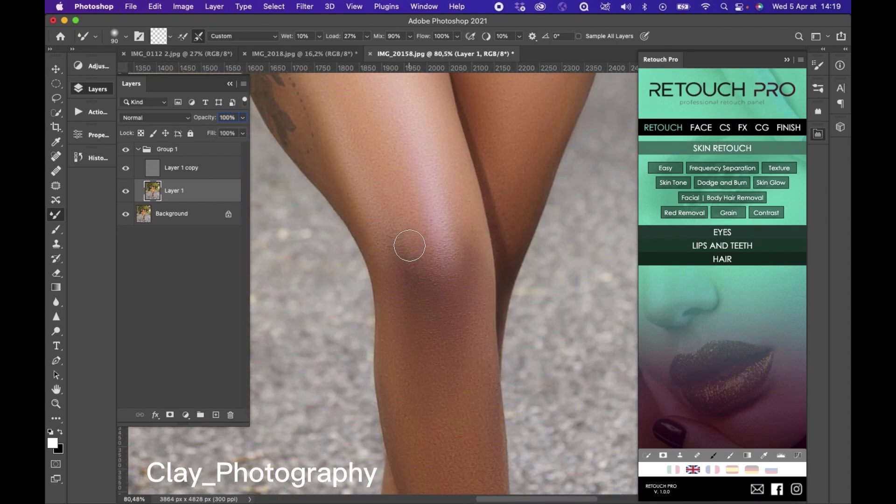
mouse_move(410, 246)
mouse_down()
mouse_move(412, 278)
mouse_move(391, 234)
mouse_move(411, 220)
mouse_up()
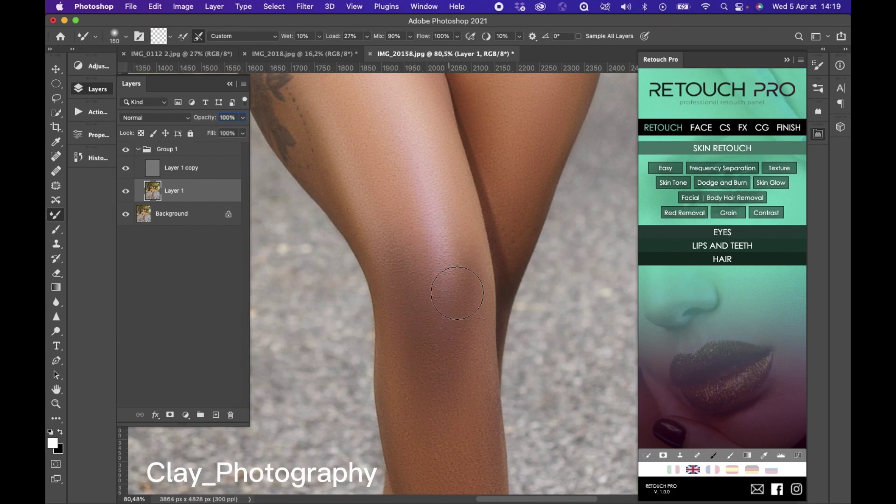
- Smooth the upper midriff between the bikini top and the straps with the Mixer Brush at 90 and 125 px
scroll(460, 407, down, 8)
scroll(460, 402, up, 8)
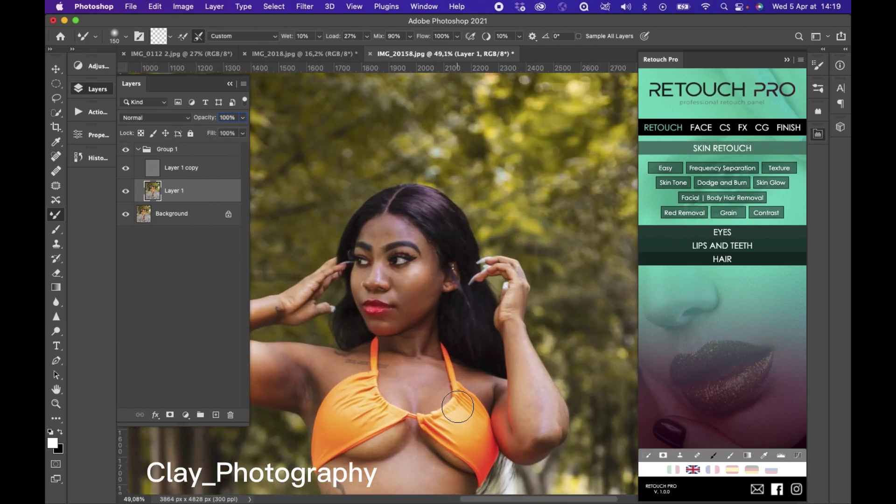
scroll(457, 407, up, 6)
scroll(456, 407, down, 3)
scroll(456, 413, down, 4)
scroll(456, 420, down, 5)
scroll(456, 420, up, 3)
key(bracketleft)
key(bracketleft)
key(bracketleft)
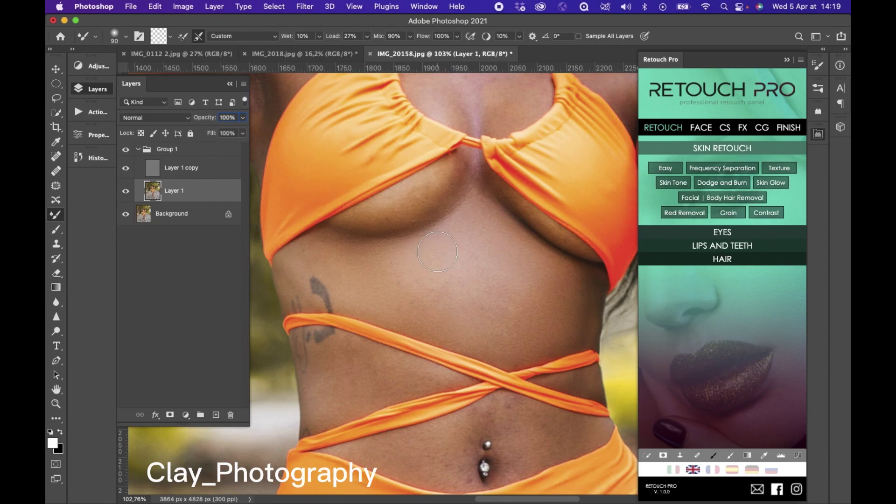
key(bracketright)
key(bracketright)
scroll(560, 285, down, 5)
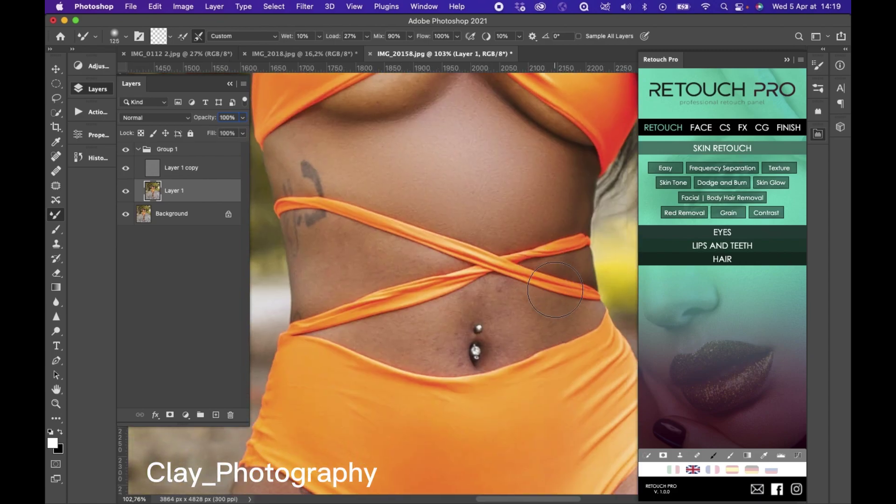
- Smooth the lower belly around the navel piercing with the Mixer Brush reduced to 60 px
scroll(554, 290, up, 3)
scroll(521, 343, down, 3)
key(bracketleft)
key(bracketleft)
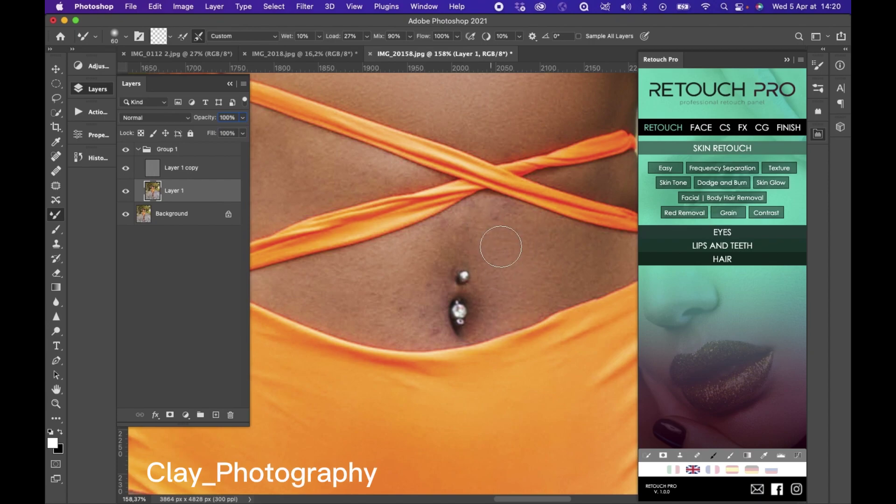
scroll(598, 262, left, 3)
scroll(597, 263, left, 3)
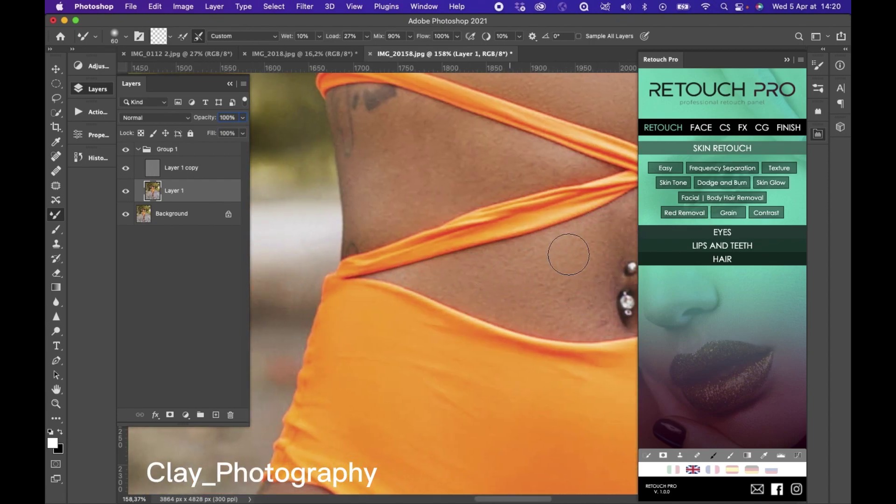
- Even out the side of the waist around the straps and the skin under the bust with the 60 px Mixer Brush
scroll(537, 254, up, 3)
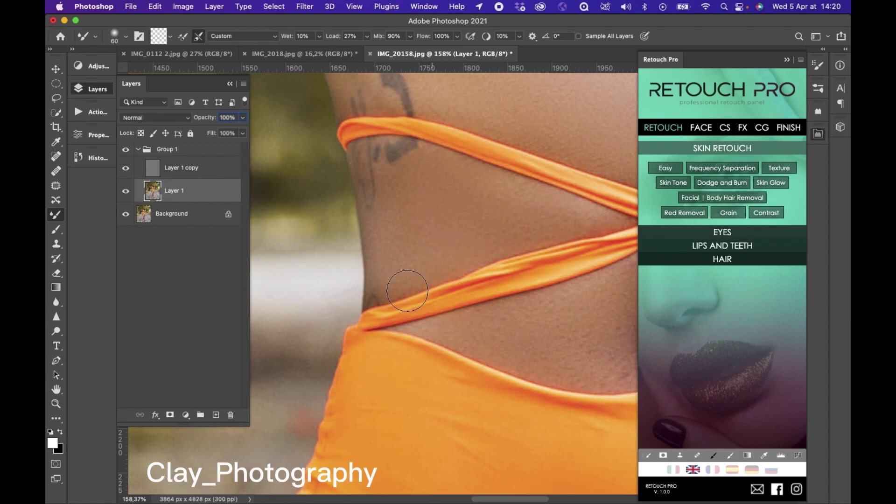
scroll(466, 243, up, 6)
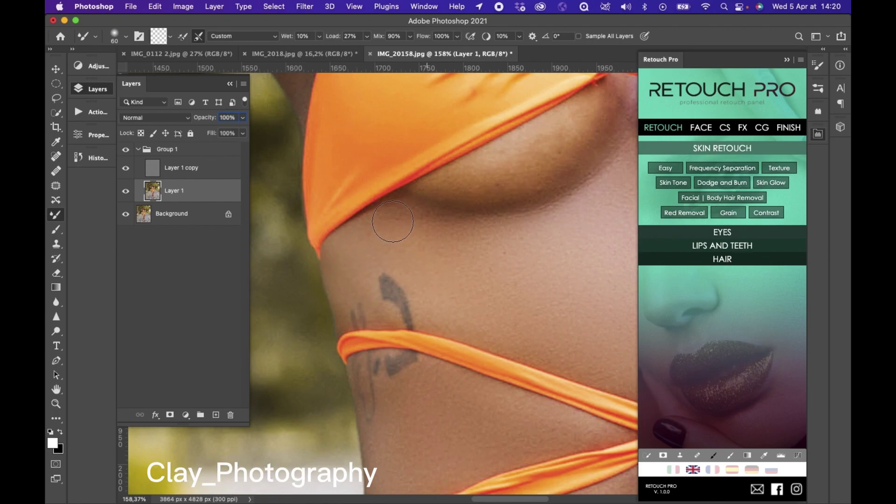
scroll(508, 233, up, 4)
scroll(508, 234, right, 2)
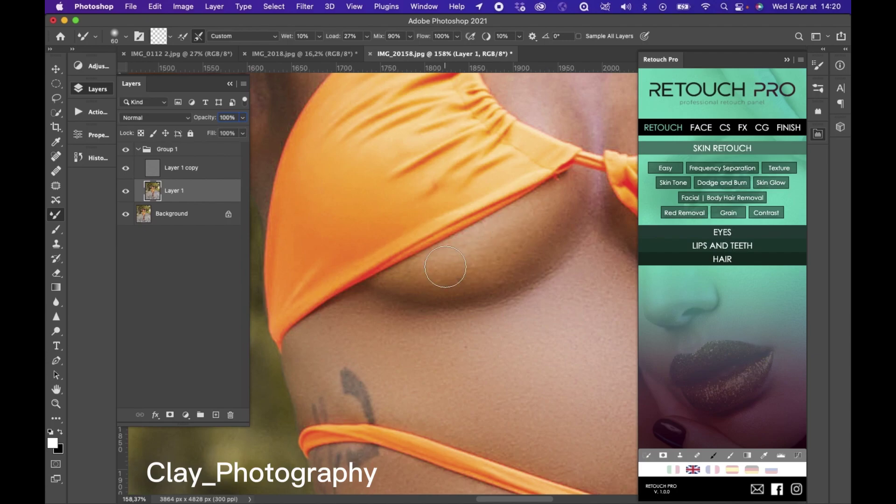
scroll(573, 197, down, 4)
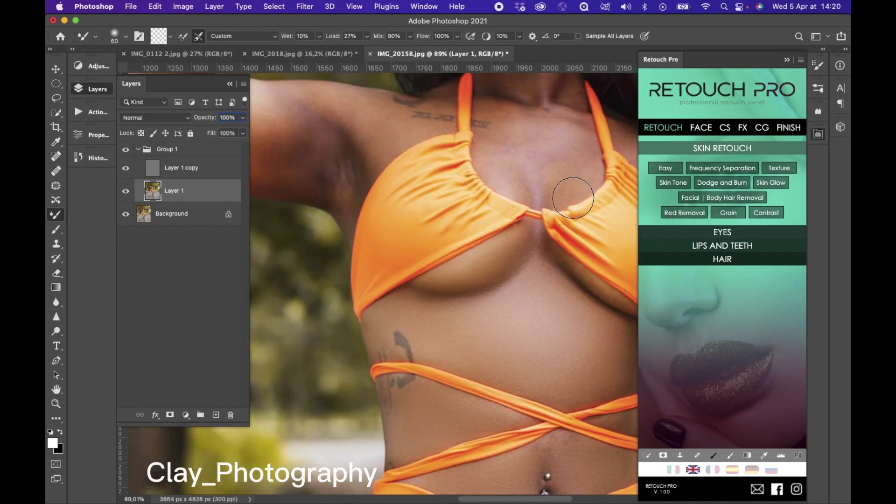
- Smooth the centre of the chest above the bikini top with the Mixer Brush enlarged to 90 px
scroll(573, 197, right, 4)
scroll(573, 197, up, 4)
key(])
key(])
key(])
scroll(573, 198, up, 3)
scroll(573, 198, left, 2)
scroll(573, 197, up, 3)
scroll(573, 197, left, 2)
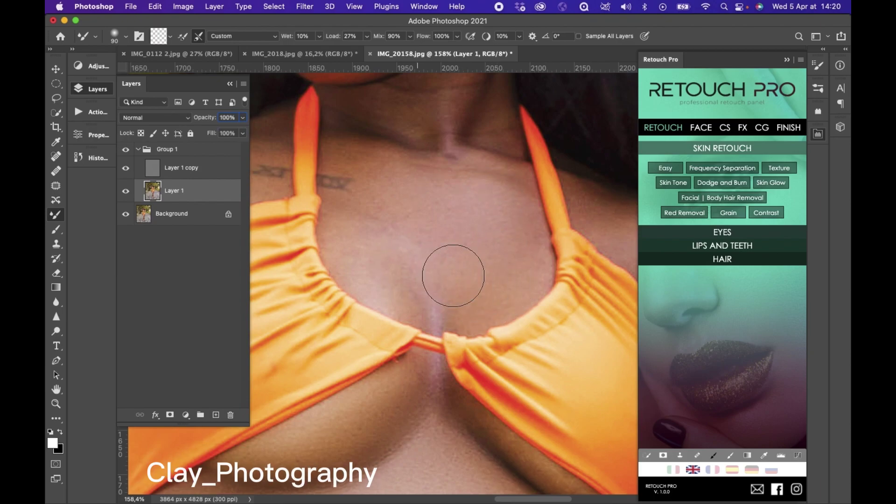
- Refine the chest skin between the neck straps up to the collarbone with the Mixer Brush at 60 px
key(bracketleft)
key(bracketleft)
key(bracketleft)
scroll(499, 253, up, 3)
scroll(500, 254, left, 1)
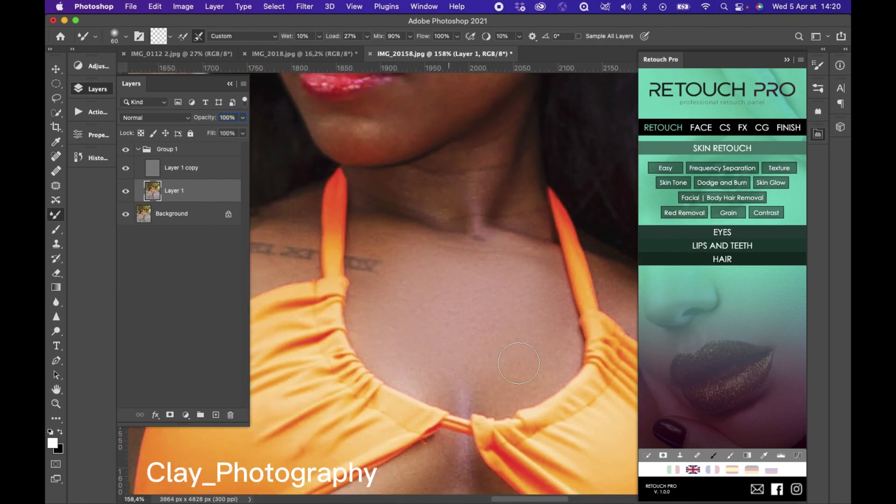
- Smooth the neck and the base of the throat with the 60 px Mixer Brush
scroll(520, 363, up, 3)
scroll(536, 256, up, 2)
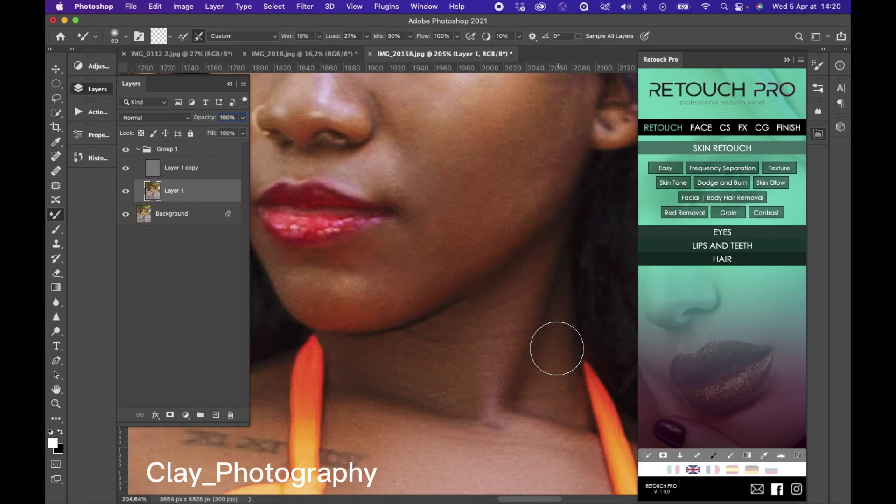
scroll(537, 373, down, 3)
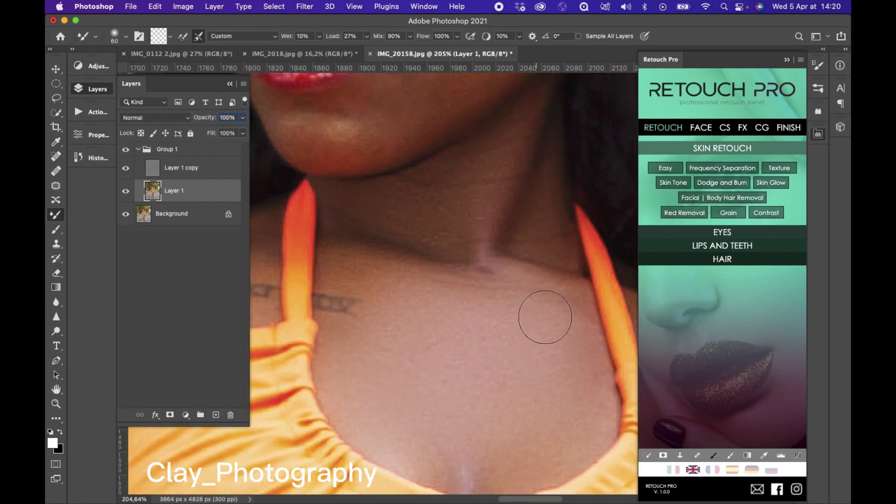
scroll(532, 321, down, 2)
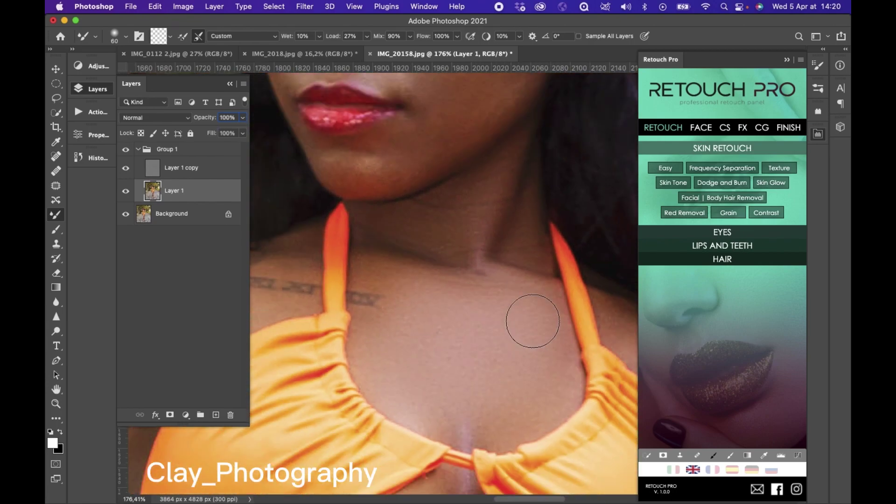
scroll(532, 321, down, 6)
- Smooth the forearm and elbow of the arm beside the hair with the Mixer Brush at 80 px
scroll(532, 321, down, 5)
scroll(533, 321, up, 8)
scroll(532, 321, up, 4)
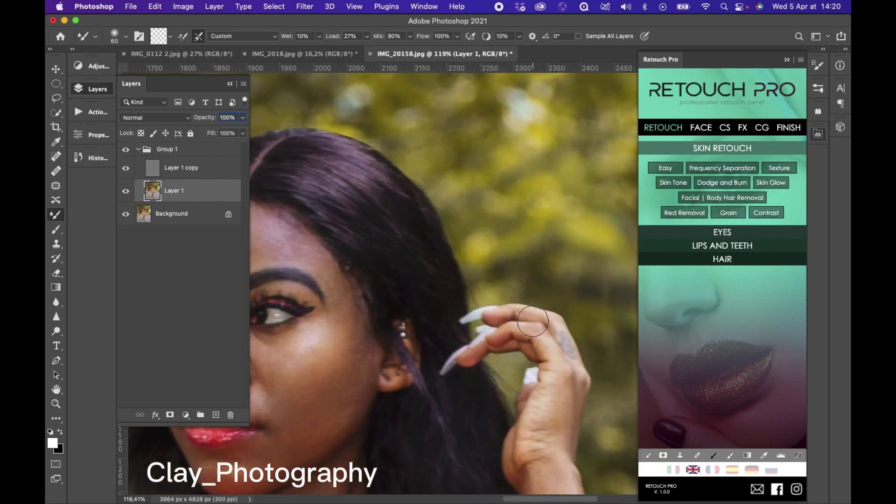
scroll(532, 321, down, 10)
key(bracketright)
key(bracketright)
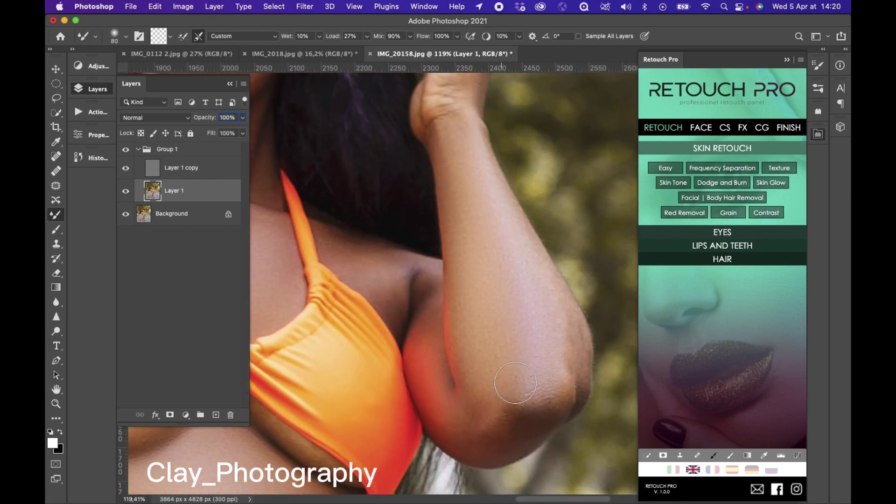
drag(523, 389, 513, 432)
key(bracketleft)
key(bracketleft)
- Blend the skin of the opposite upper arm with broad strokes of an enlarged Mixer Brush
scroll(505, 433, down, 5)
scroll(505, 434, left, 8)
scroll(549, 368, up, 3)
key(bracketright)
key(bracketright)
key(bracketright)
key(bracketright)
key(bracketright)
key(bracketright)
drag(501, 285, 476, 292)
drag(532, 255, 480, 276)
- Smooth the shaded skin around the armpit with the Mixer Brush reduced to 90 px
key(bracketleft)
key(bracketleft)
key(bracketleft)
scroll(538, 300, up, 4)
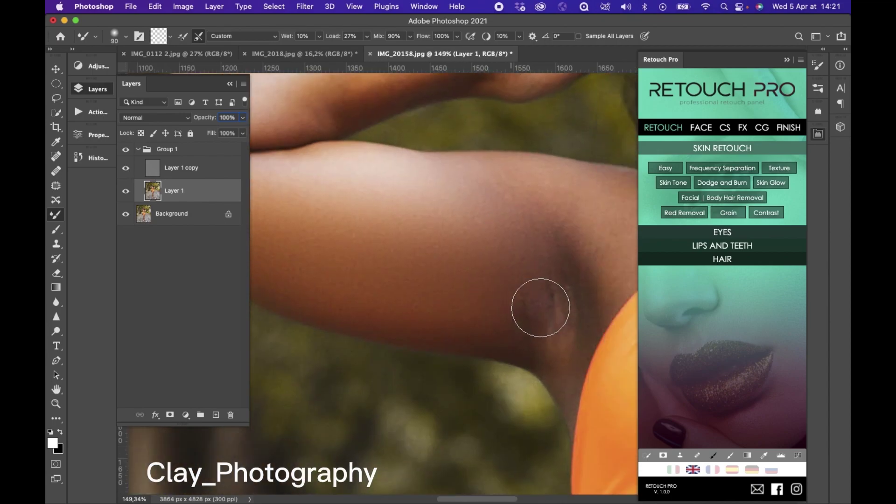
scroll(538, 300, right, 4)
- Smooth the elbow of the same arm with the Mixer Brush at 70 px
key(bracketleft)
key(bracketleft)
scroll(516, 208, left, 10)
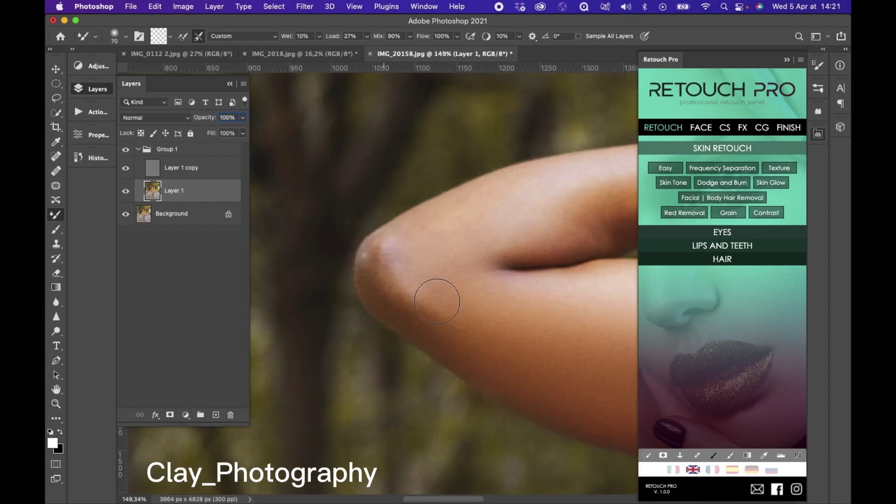
key(bracketleft)
key(bracketleft)
- Smooth the forearm towards the tattooed wrist, reducing the Mixer Brush from 60 to 45 px
scroll(426, 238, right, 10)
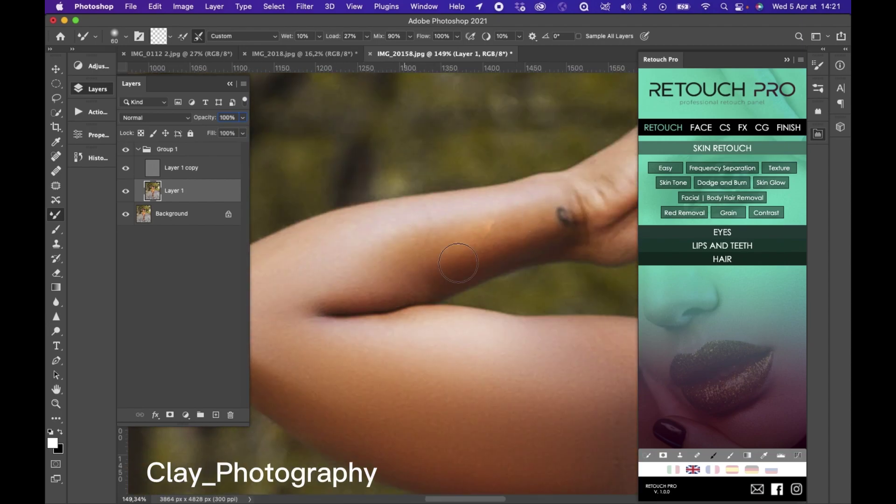
key(bracketleft)
key(bracketleft)
scroll(549, 210, up, 3)
scroll(549, 210, right, 3)
scroll(555, 216, down, 2)
scroll(456, 300, down, 10)
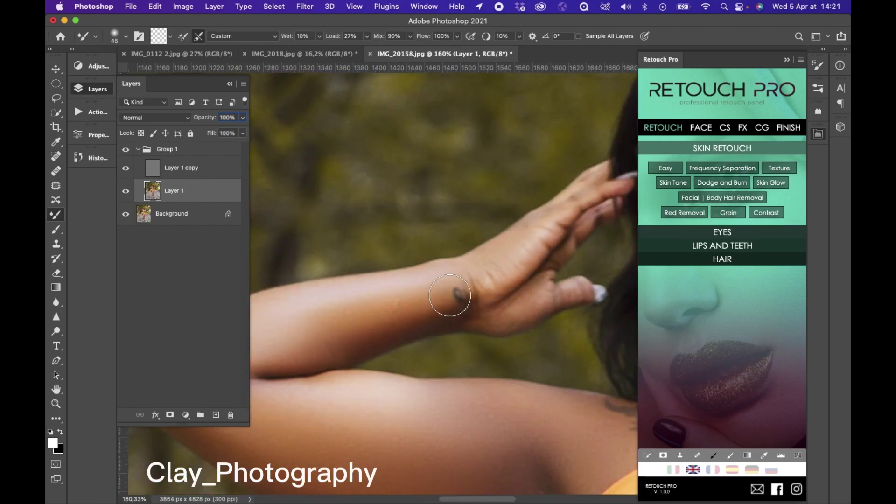
- Smooth the cheek, jaw and under-eye area with the Mixer Brush, going from 70 px down to 40 px
scroll(452, 287, up, 8)
key(bracketright)
key(bracketright)
key(bracketright)
scroll(420, 298, down, 3)
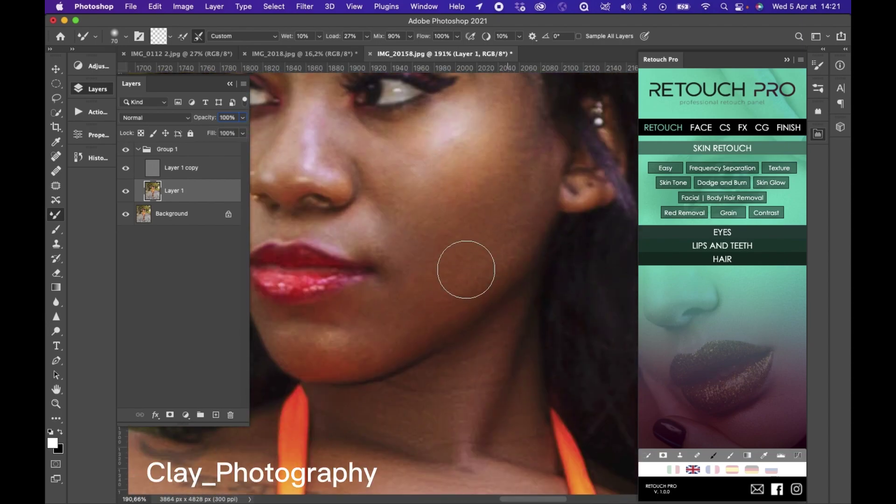
scroll(499, 214, up, 3)
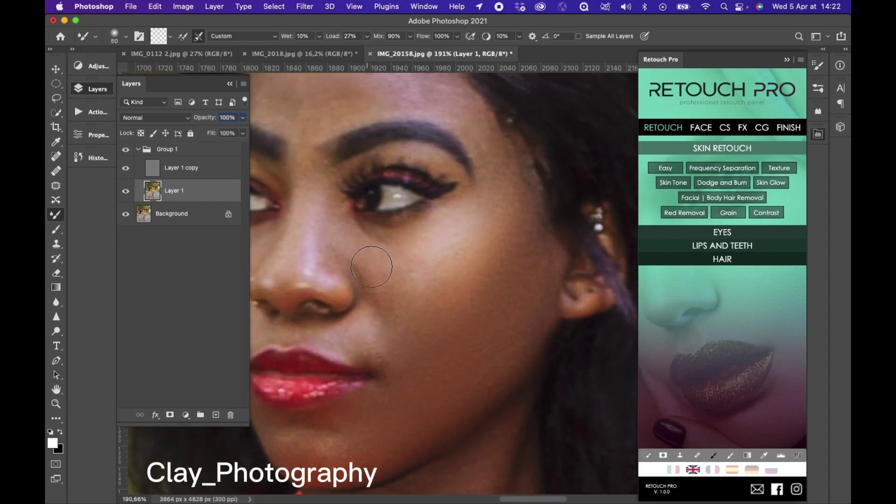
scroll(467, 325, up, 1)
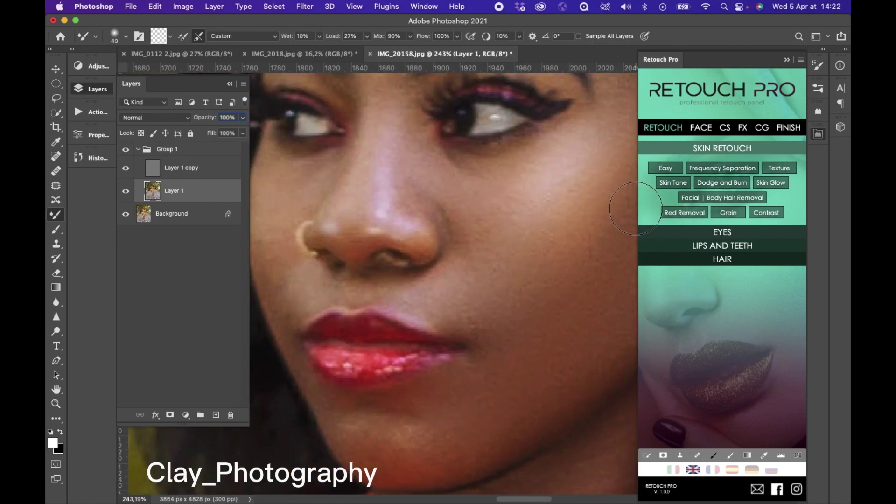
- Smooth the forehead between the hairline and the eyebrows with the Mixer Brush enlarged to 70 px
scroll(607, 215, left, 2)
scroll(448, 177, up, 3)
key(])
key(])
key(])
key(])
scroll(401, 217, down, 8)
scroll(406, 210, up, 8)
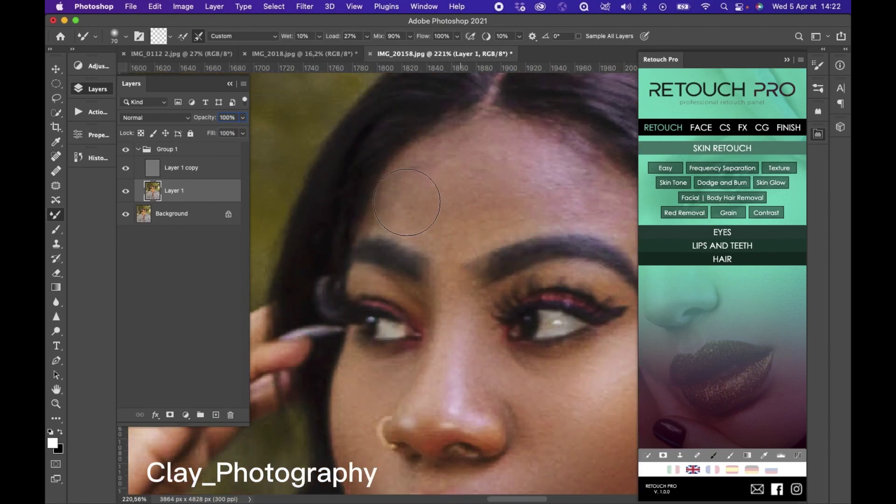
scroll(556, 160, down, 1)
scroll(531, 164, right, 2)
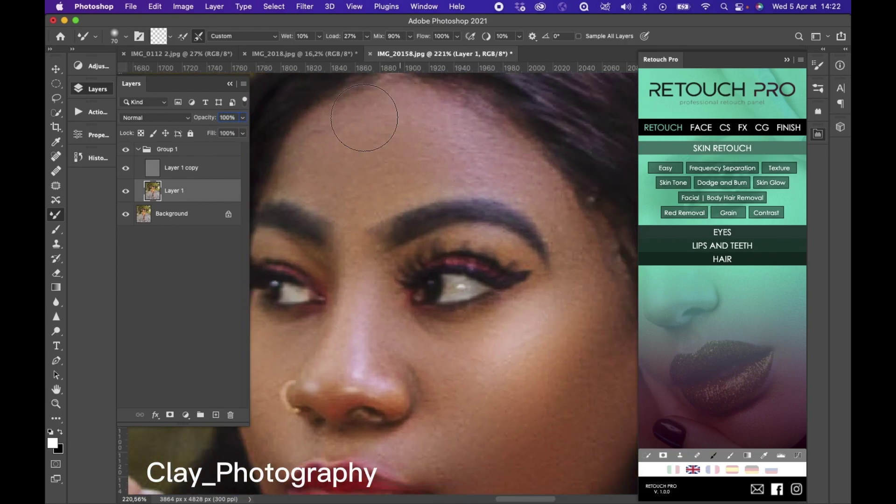
- Toggle the visibility of Group 1 to compare the whole body before and after the retouch
scroll(501, 121, down, 8)
scroll(308, 242, up, 3)
click(125, 150)
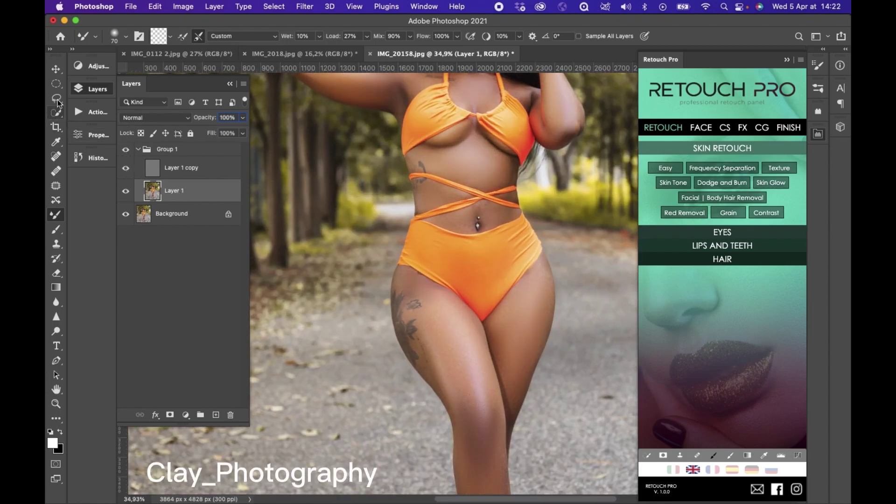
- Lasso the side of the cheek down to the jaw on Layer 1 and soften it with a Gaussian Blur
click(56, 99)
scroll(357, 176, up, 5)
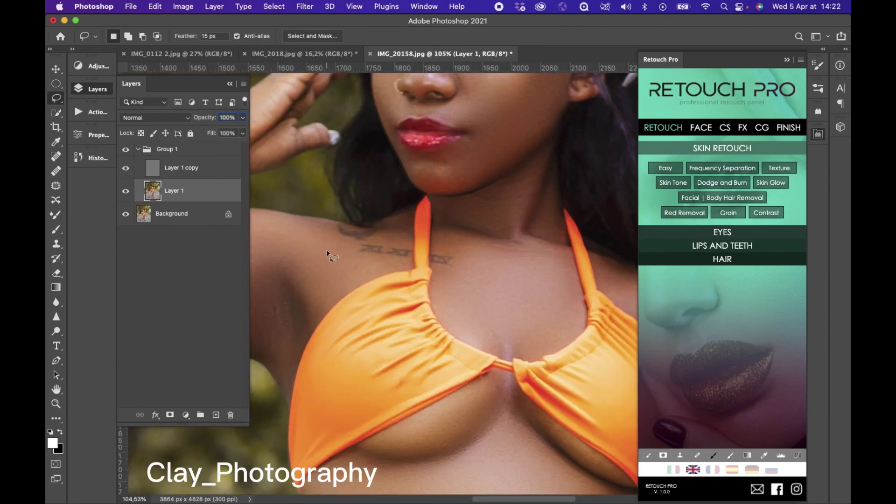
scroll(336, 263, up, 5)
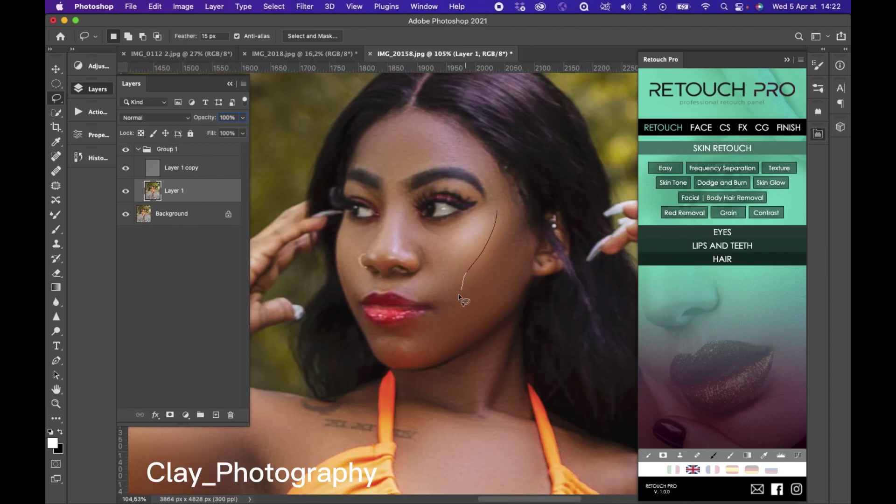
drag(530, 260, 501, 211)
click(305, 5)
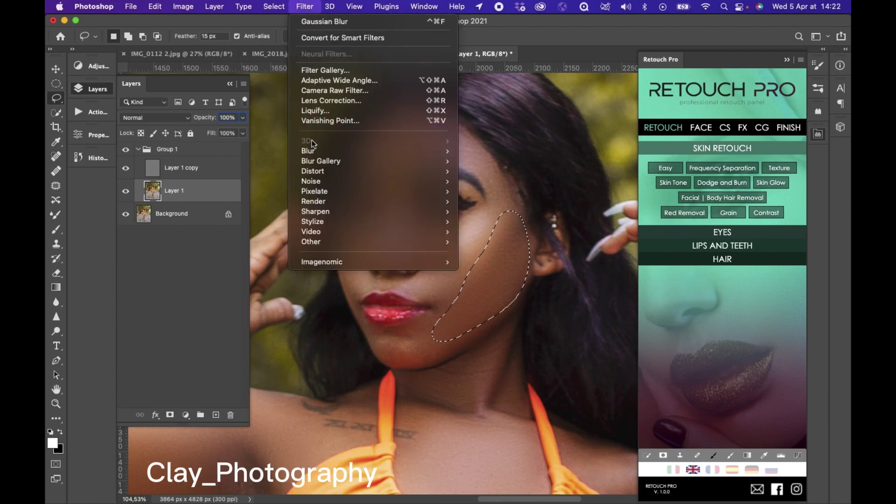
mouse_move(455, 152)
click(499, 194)
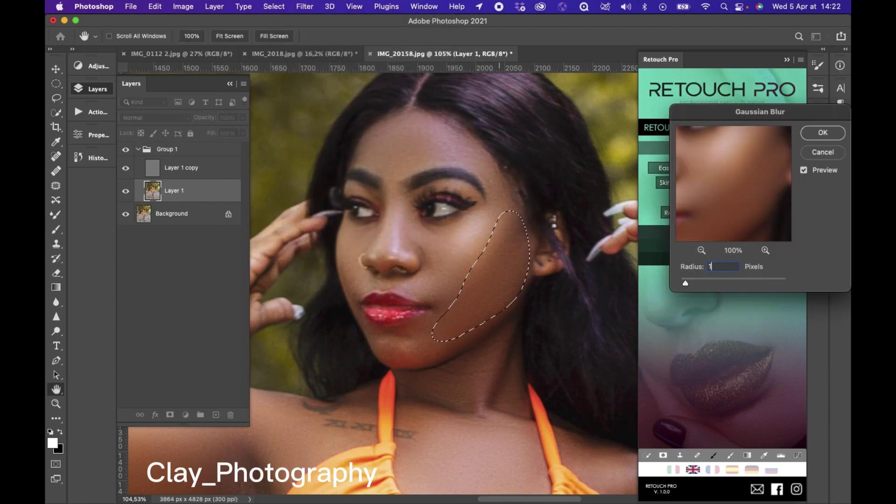
key(Return)
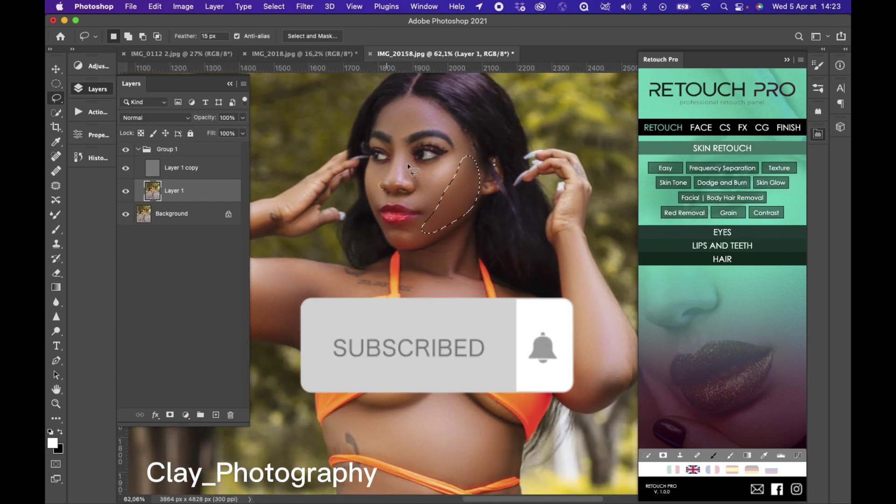
- Clear the cheek selection, lasso the raised forearm beside the ear and apply the same Gaussian Blur to it
scroll(536, 201, down, 3)
scroll(537, 200, right, 3)
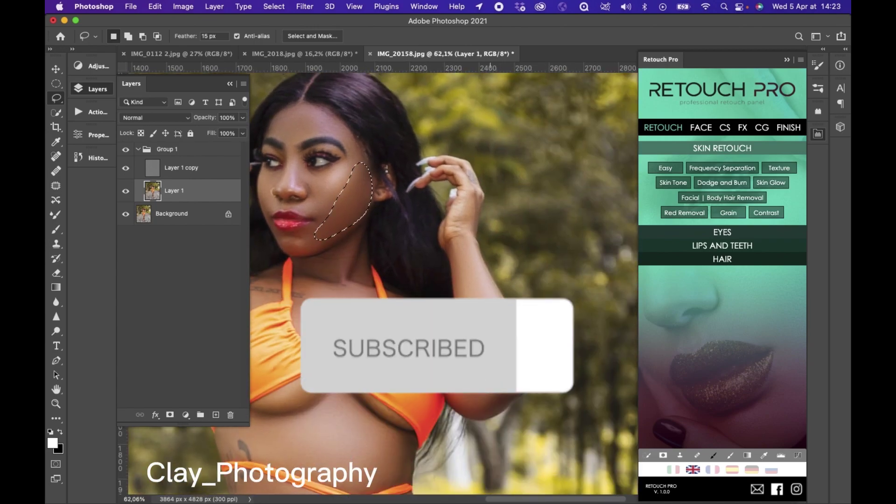
key(super+d)
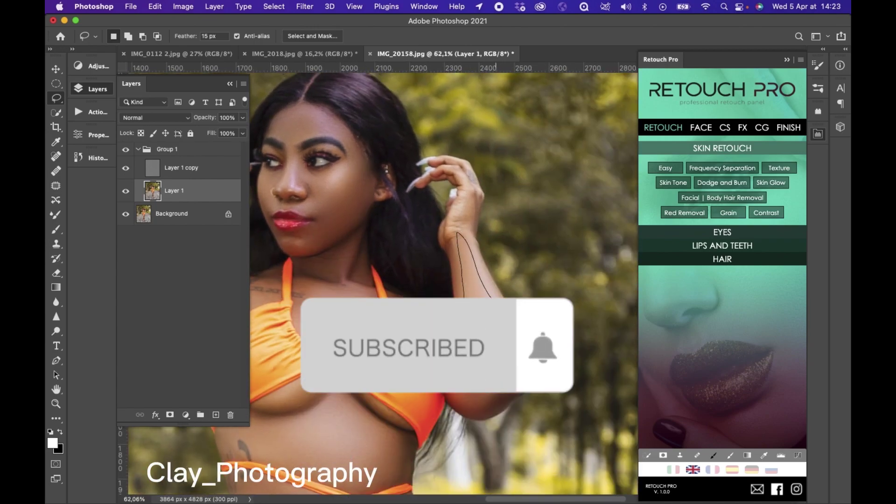
mouse_move(511, 341)
mouse_down()
mouse_move(488, 411)
mouse_move(482, 398)
mouse_up()
key(ctrl+super+f)
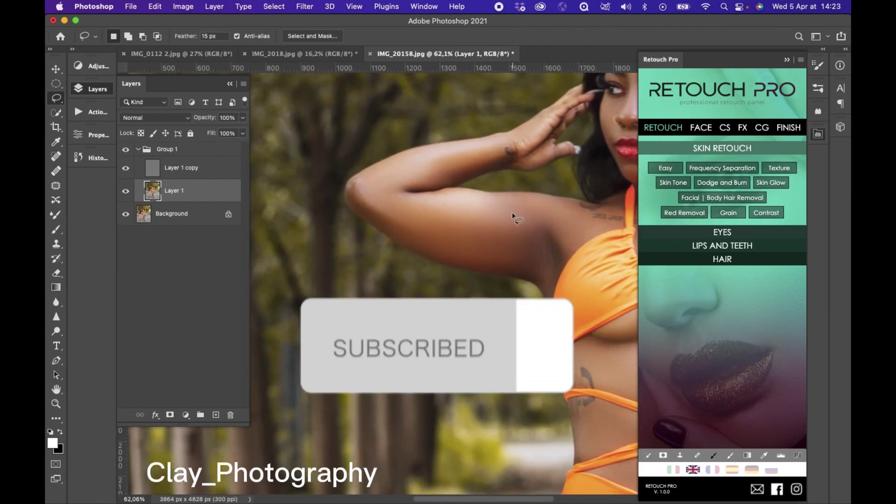
- Lasso the other upper arm from elbow to shoulder in sections and soften it with the repeated Gaussian Blur
mouse_move(483, 209)
mouse_down()
mouse_move(397, 201)
mouse_move(367, 183)
mouse_move(359, 193)
mouse_move(430, 241)
mouse_up()
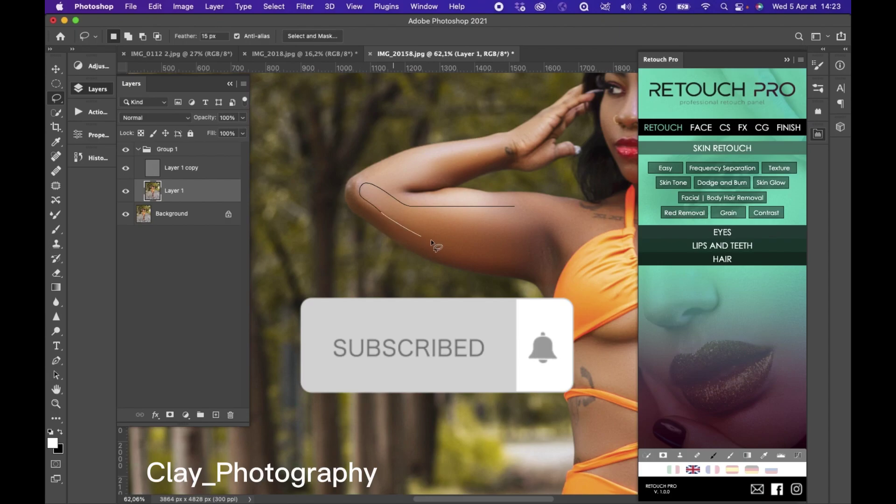
mouse_move(506, 258)
mouse_down()
mouse_move(529, 262)
mouse_move(541, 243)
mouse_move(514, 204)
mouse_move(471, 224)
mouse_move(517, 234)
mouse_move(555, 225)
mouse_move(573, 237)
mouse_move(589, 216)
mouse_up()
key(super+d)
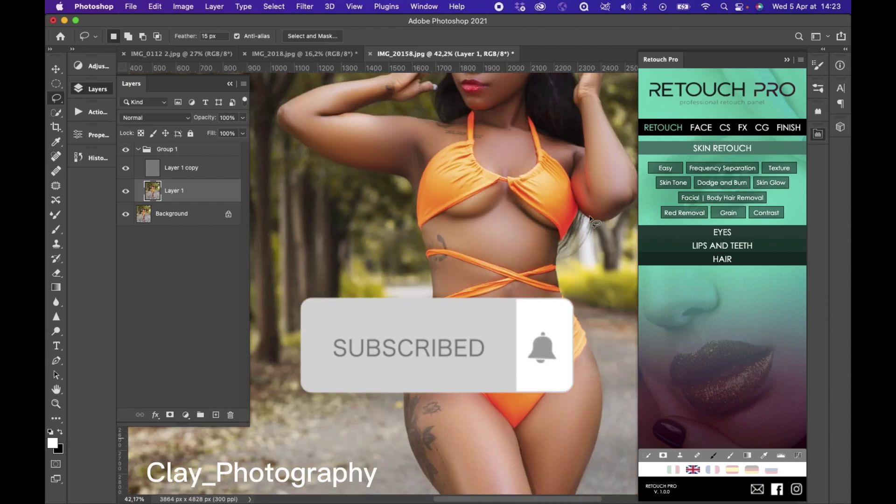
- Lasso the untattooed thigh and the front thigh down to the knee, softening each with the same Gaussian Blur
scroll(590, 217, down, 5)
scroll(589, 217, up, 3)
scroll(590, 217, right, 3)
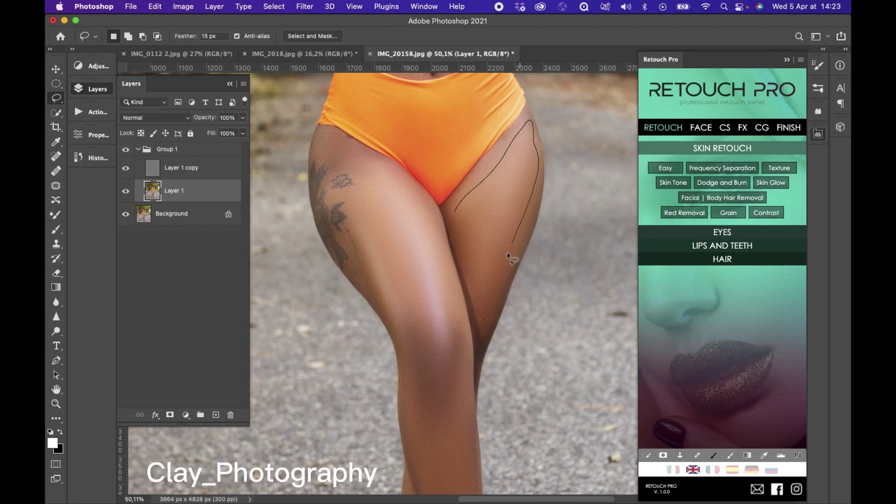
drag(478, 290, 478, 290)
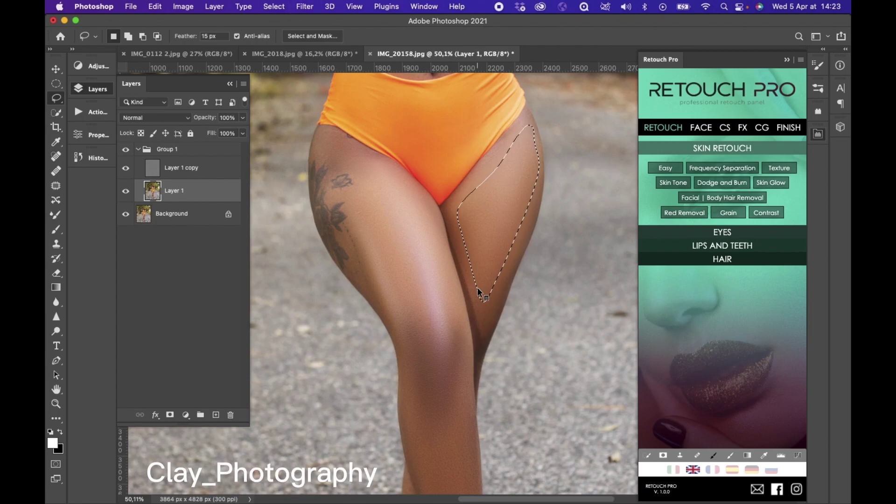
drag(437, 248, 419, 210)
drag(447, 350, 452, 309)
- Lasso the hip area above the thigh tattoo and along the bikini edge, and soften it with the same blur
scroll(452, 311, up, 5)
scroll(452, 312, up, 2)
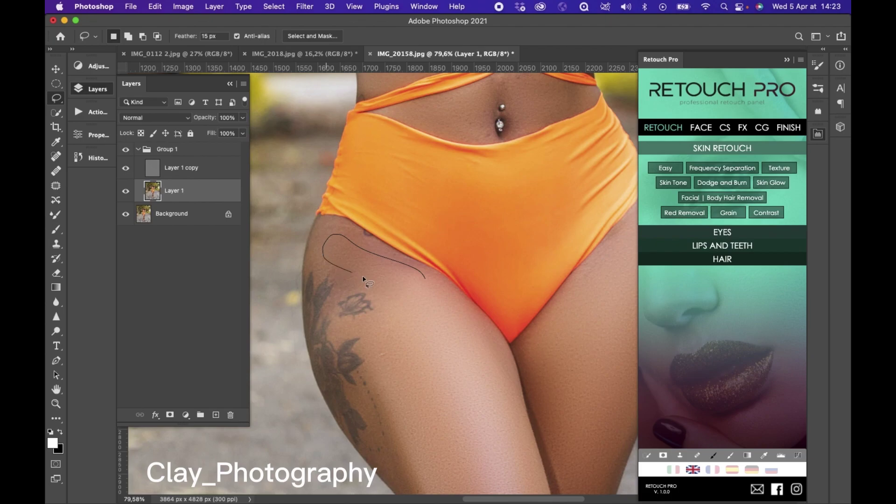
drag(479, 368, 479, 367)
- Lasso the front shin and the rear lower leg above the anklets and soften both with the same Gaussian Blur
scroll(480, 369, down, 5)
scroll(479, 369, up, 2)
scroll(479, 369, down, 15)
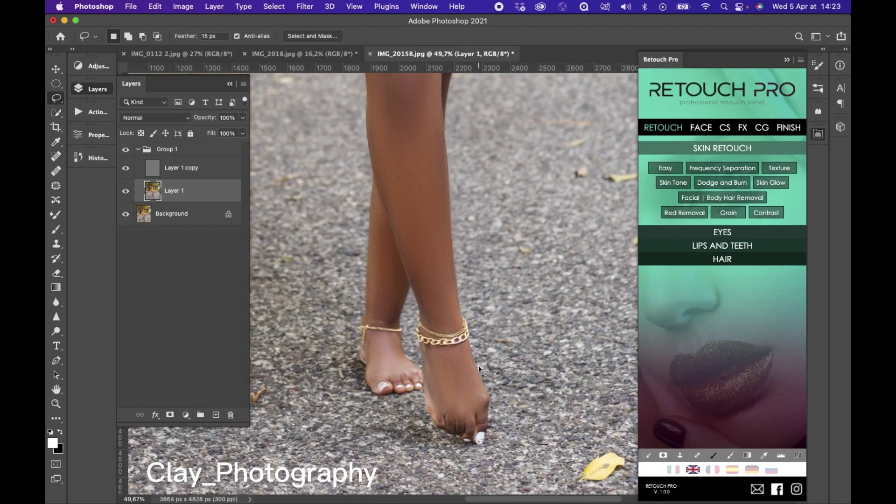
scroll(478, 369, up, 2)
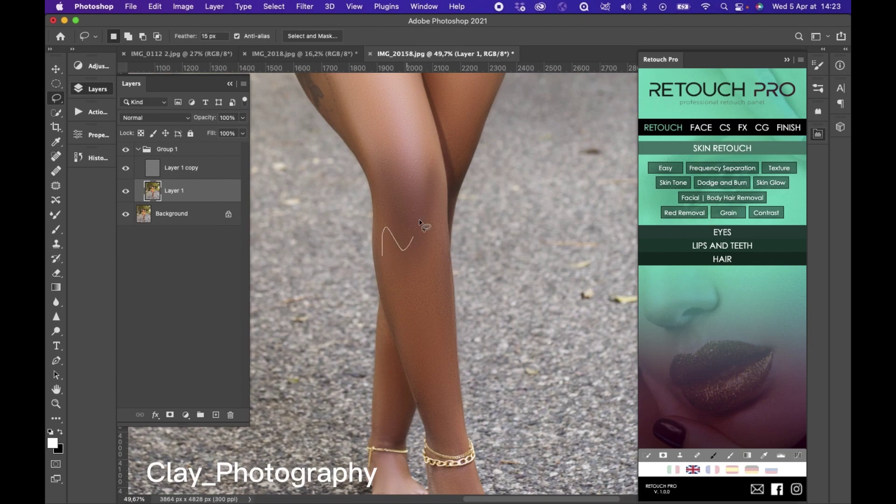
drag(444, 436, 448, 431)
scroll(421, 421, down, 2)
click(396, 372)
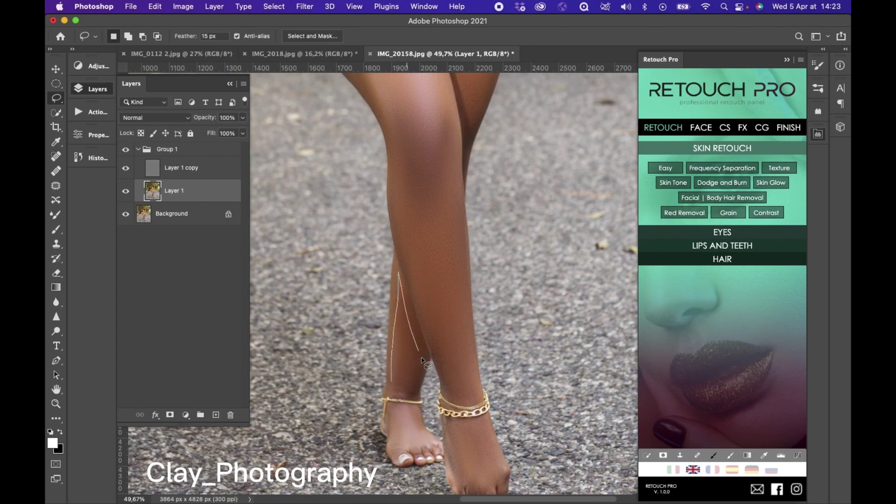
drag(407, 396, 408, 396)
- Toggle Group 1's visibility at full-body view to compare the image with and without the blurred skin areas
key(super+0)
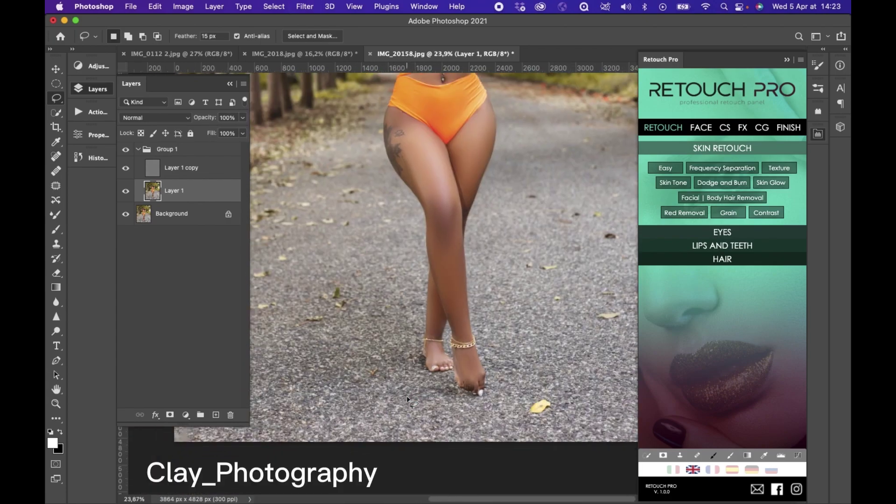
scroll(407, 399, up, 3)
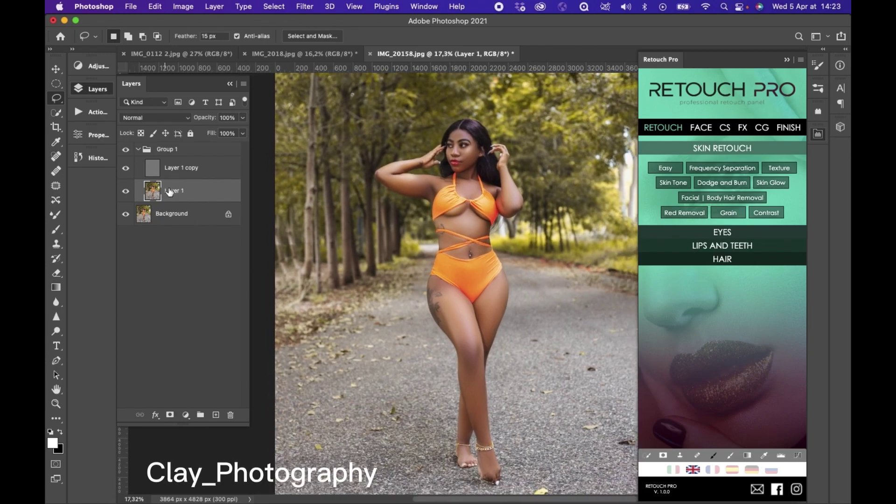
click(124, 149)
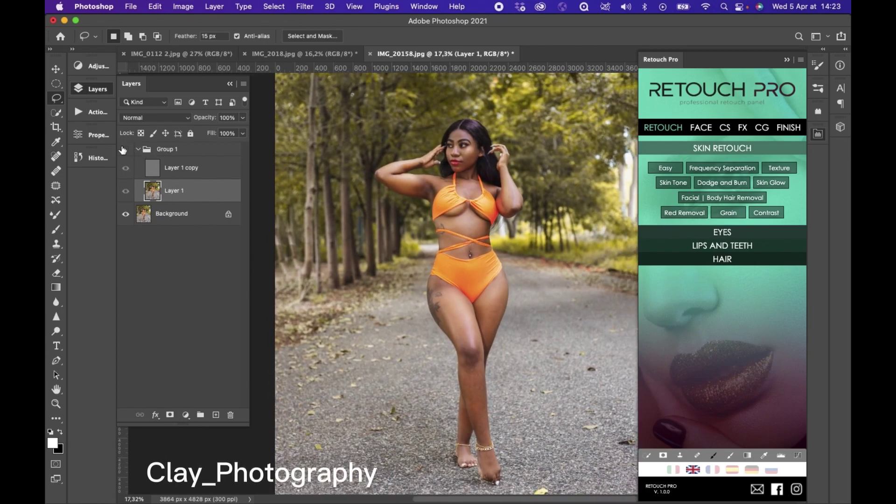
click(125, 149)
click(124, 149)
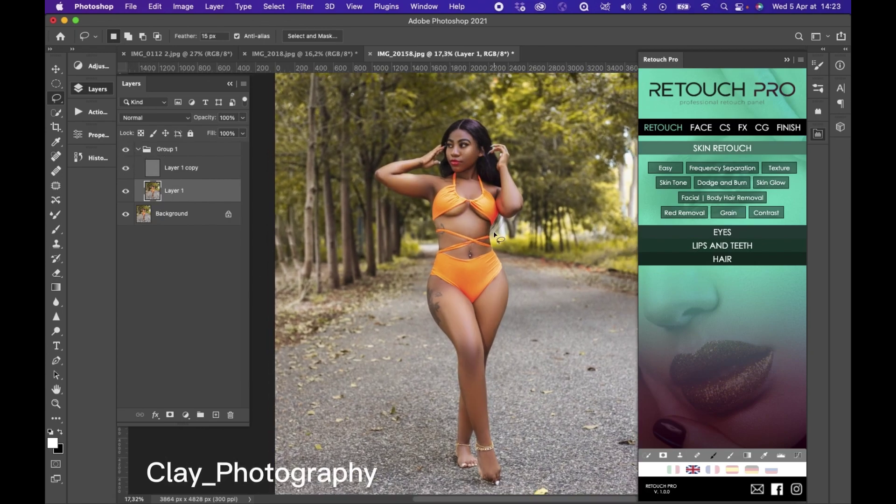
- Flatten all layers into the single Background layer
scroll(494, 234, up, 3)
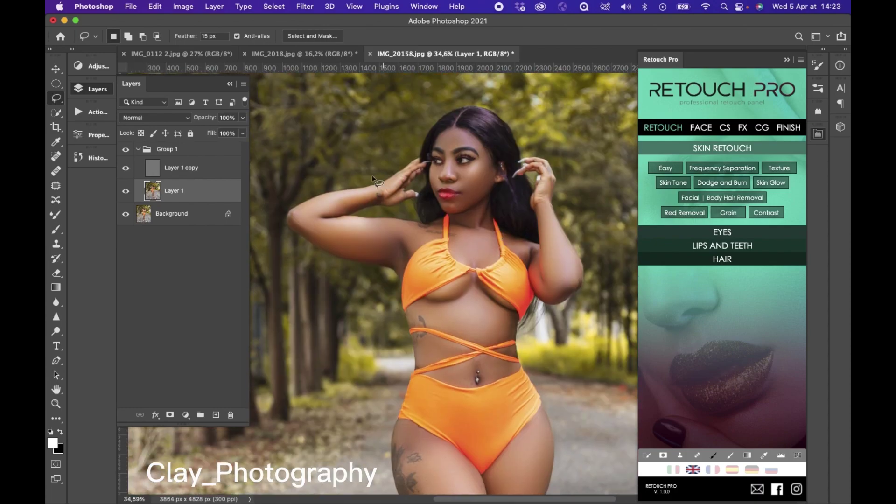
right_click(188, 214)
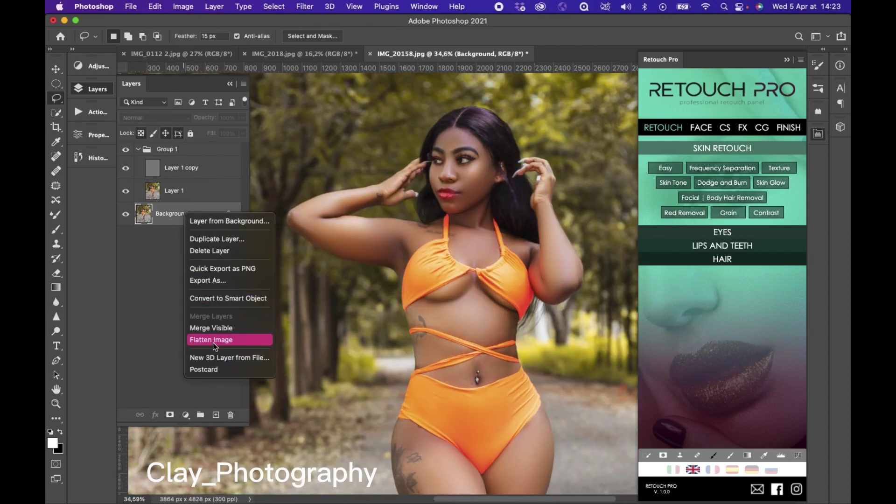
click(546, 283)
key(super+shift+e)
- Add a Black & White adjustment layer above the Background and set its Reds to -13
click(81, 68)
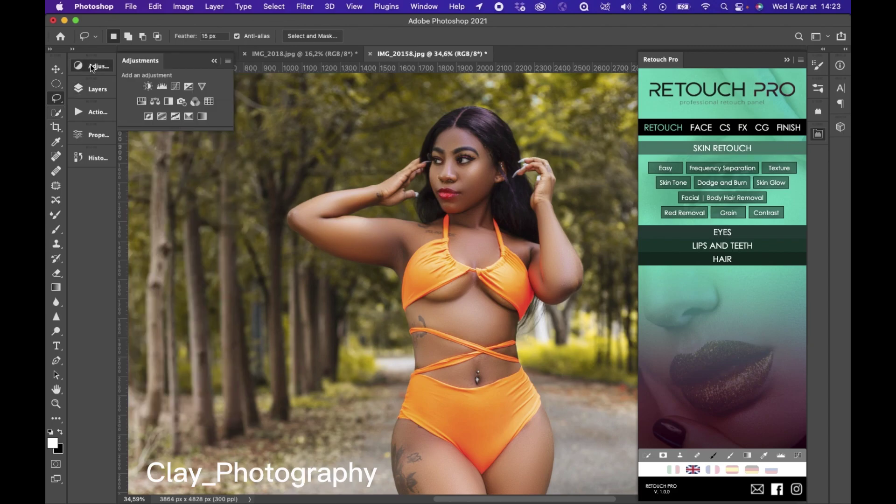
click(167, 101)
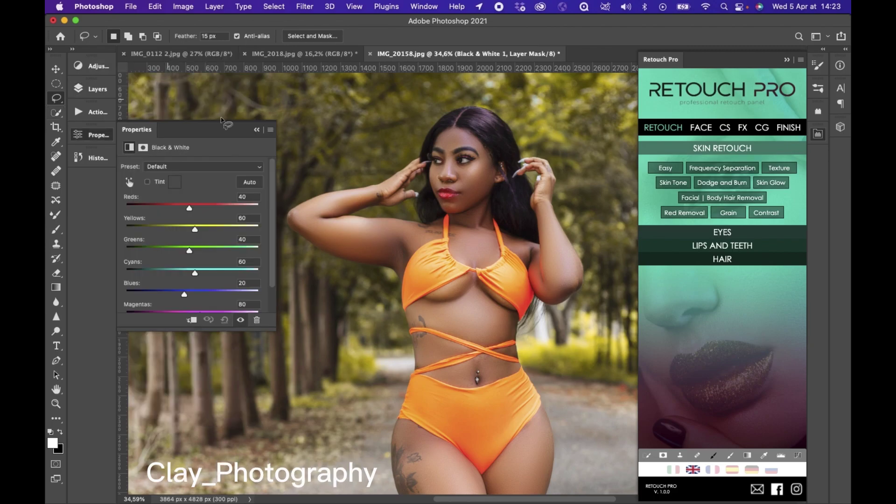
drag(180, 209, 175, 209)
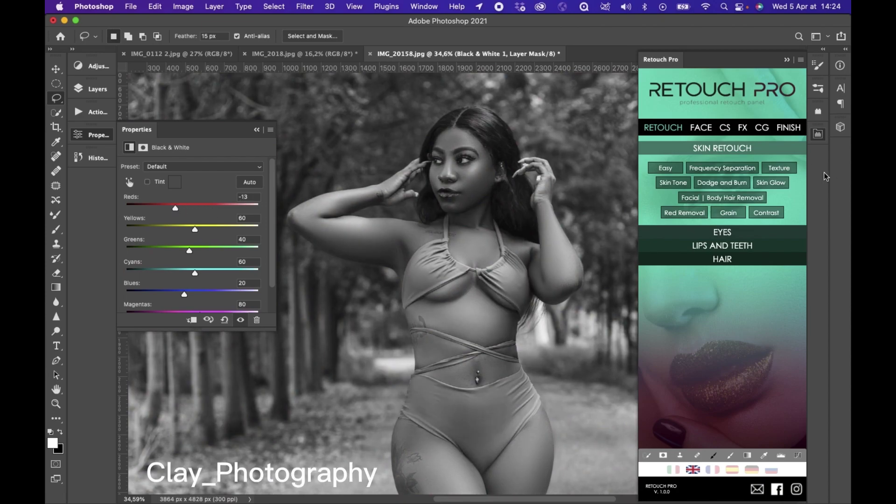
click(724, 184)
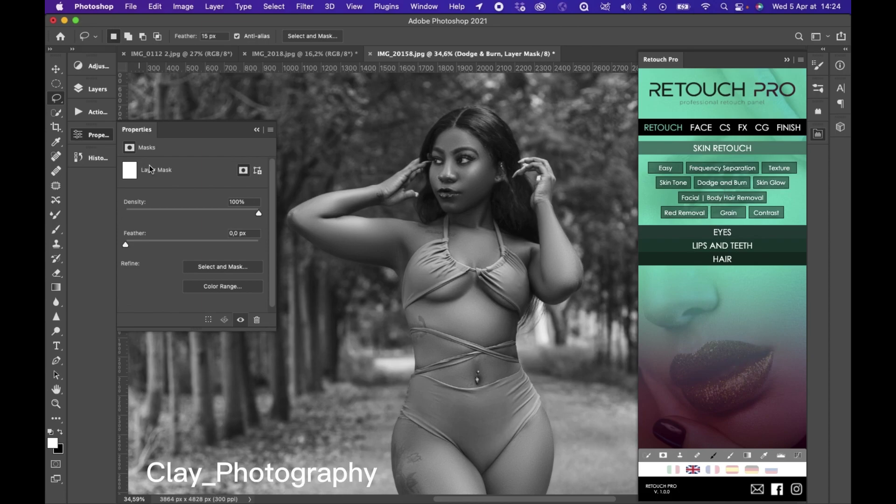
click(93, 90)
click(139, 153)
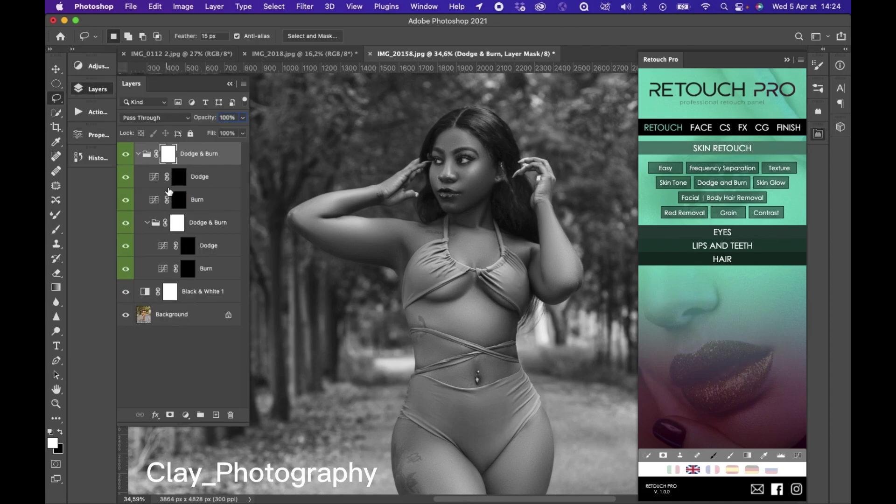
key(Delete)
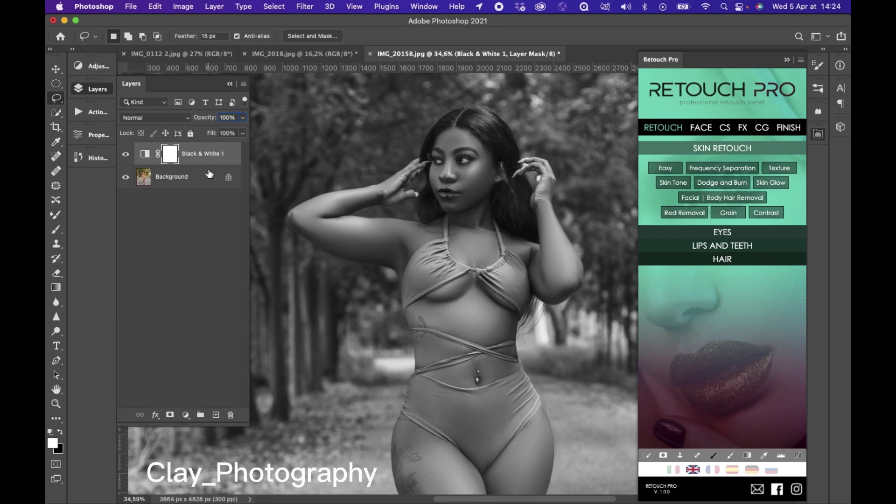
- Generate the Retouch Pro Dodge and Burn group directly above the Background, beneath the Black & White layer, and show its layers
click(194, 178)
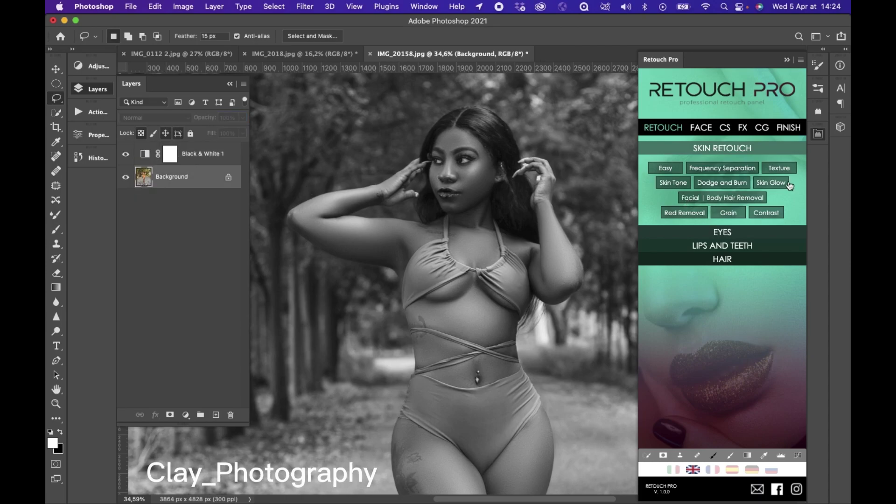
click(732, 184)
click(138, 177)
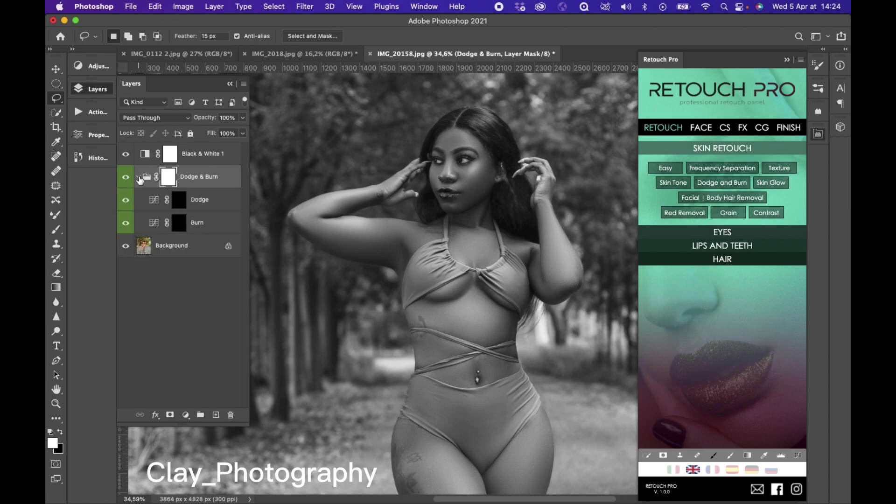
- Target the Dodge layer's mask with the Brush tool and reduce the brush to 35 px for working on the face
click(177, 200)
click(56, 229)
scroll(524, 165, up, 5)
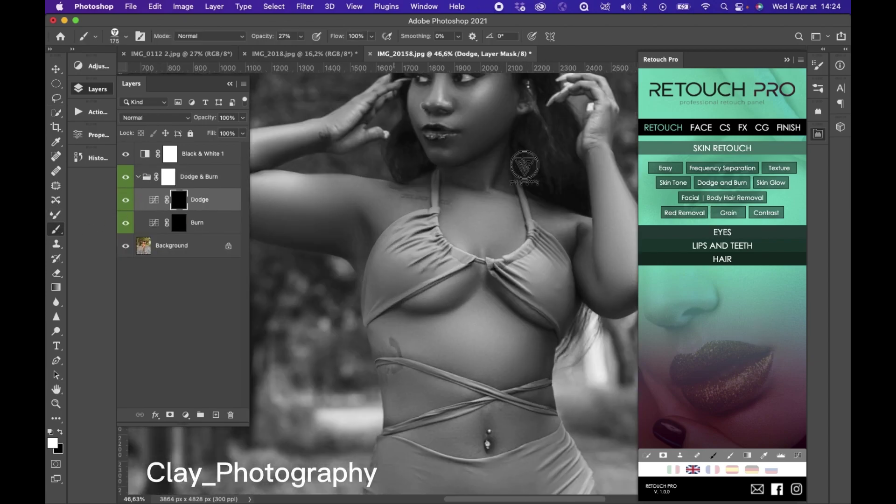
click(120, 38)
double_click(69, 139)
scroll(453, 198, up, 5)
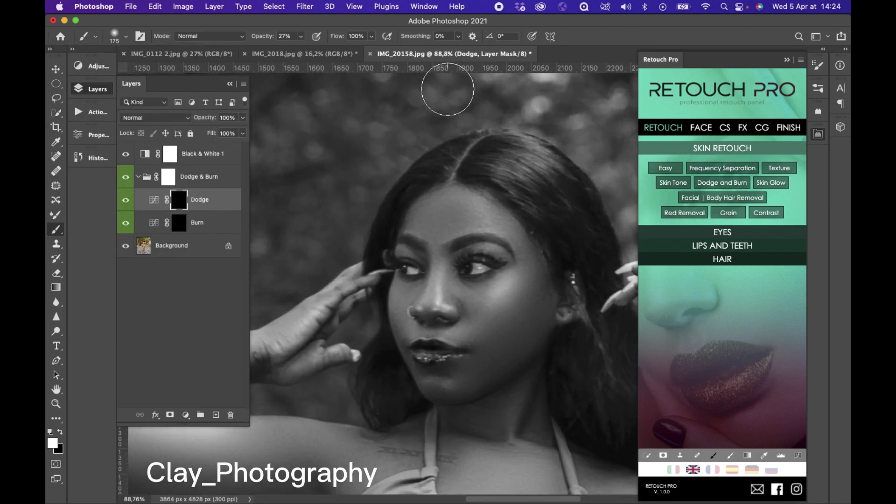
scroll(448, 89, up, 3)
key(bracketleft)
key(bracketleft)
key(bracketleft)
key(bracketleft)
key(bracketleft)
key(bracketleft)
key(bracketleft)
key(bracketleft)
key(bracketleft)
key(bracketleft)
key(bracketleft)
key(bracketleft)
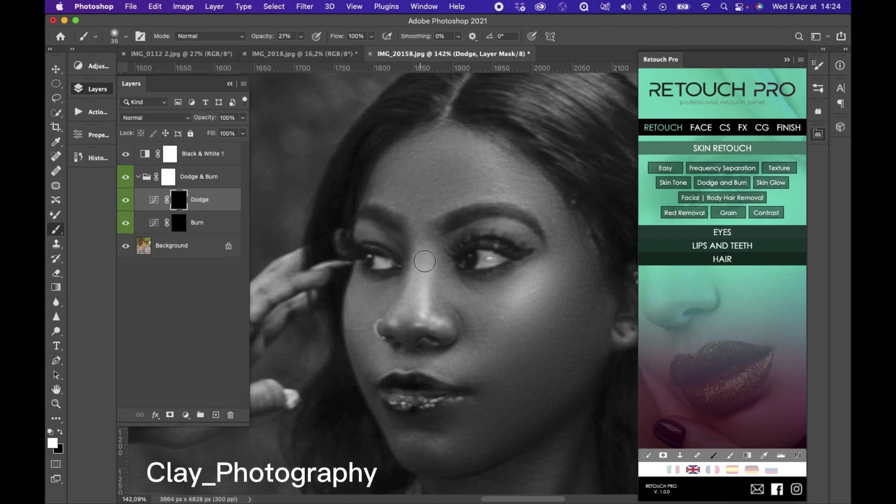
- Move the Dodge layer below the Burn layer and set the brush to 6% opacity and 80 px
key(super+bracketleft)
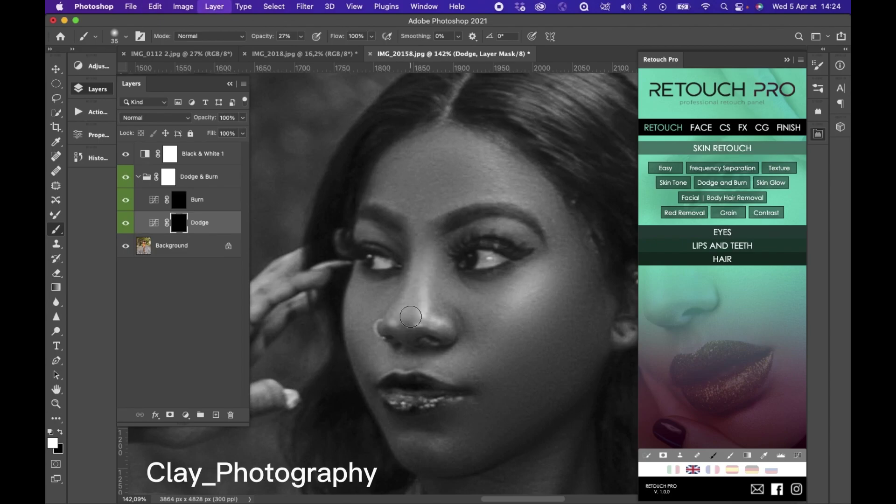
click(301, 36)
click(419, 284)
scroll(423, 230, down, 3)
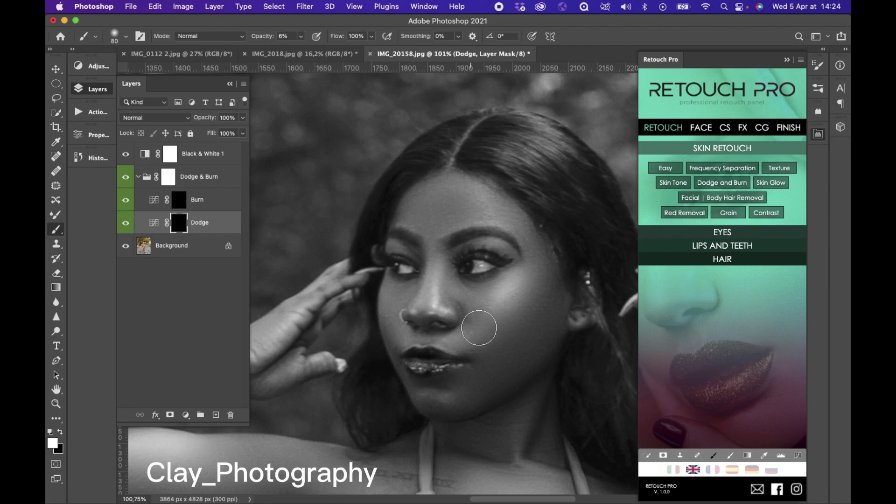
- Lighten the highlights of the face on the Dodge mask with an 80 to 90 px brush, and compare with the Dodge & Burn group hidden
scroll(481, 312, down, 3)
scroll(483, 314, down, 1)
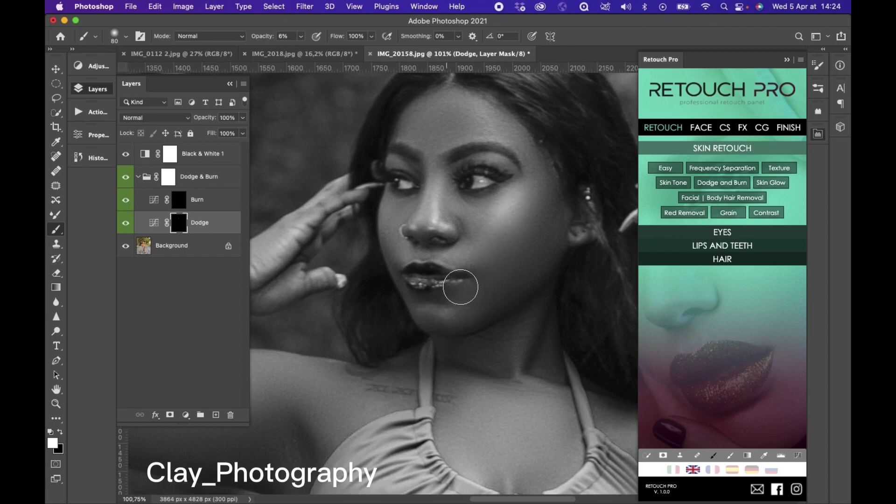
scroll(464, 285, up, 2)
key(])
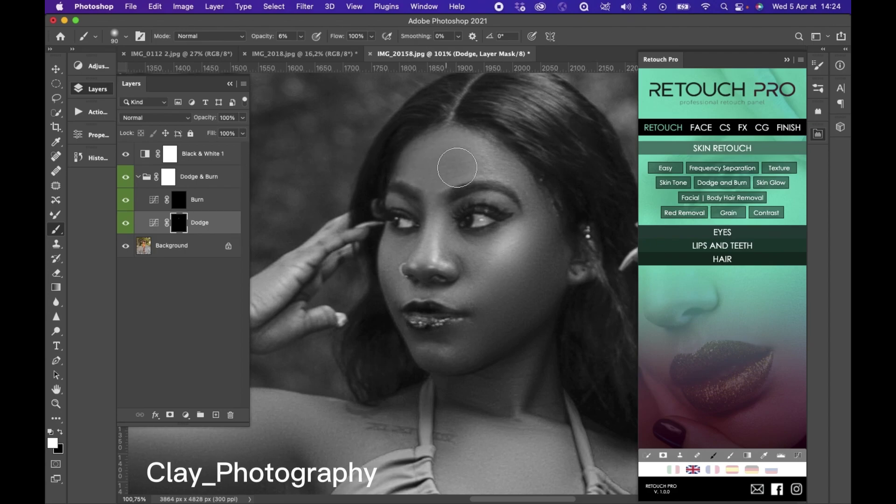
click(125, 177)
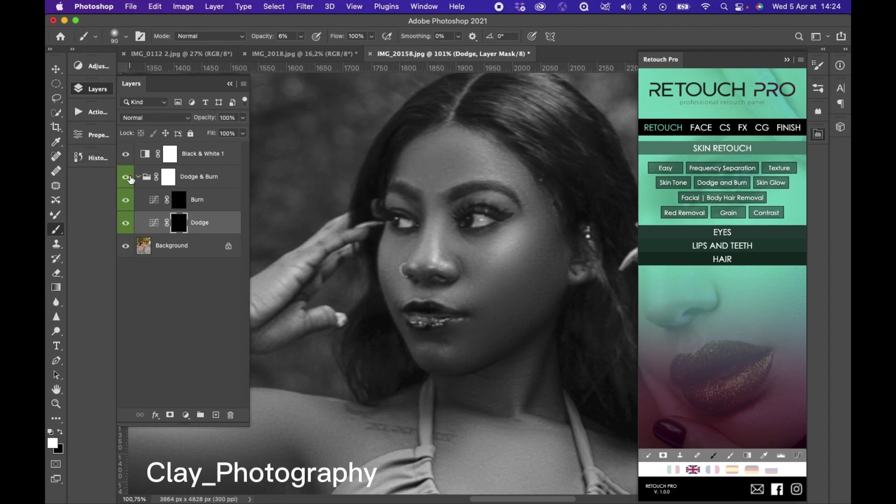
key([)
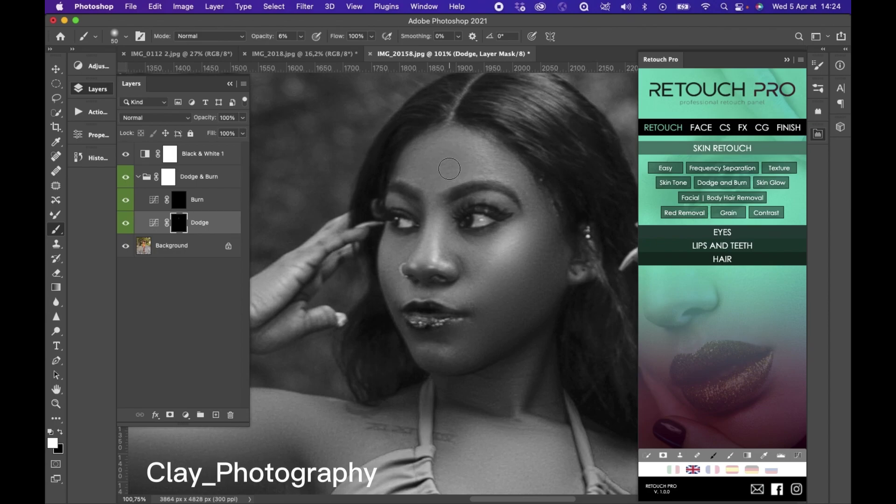
- Darken the shadows along the nose on the Burn mask with a 35 px brush at 12% opacity
click(189, 196)
scroll(500, 243, up, 4)
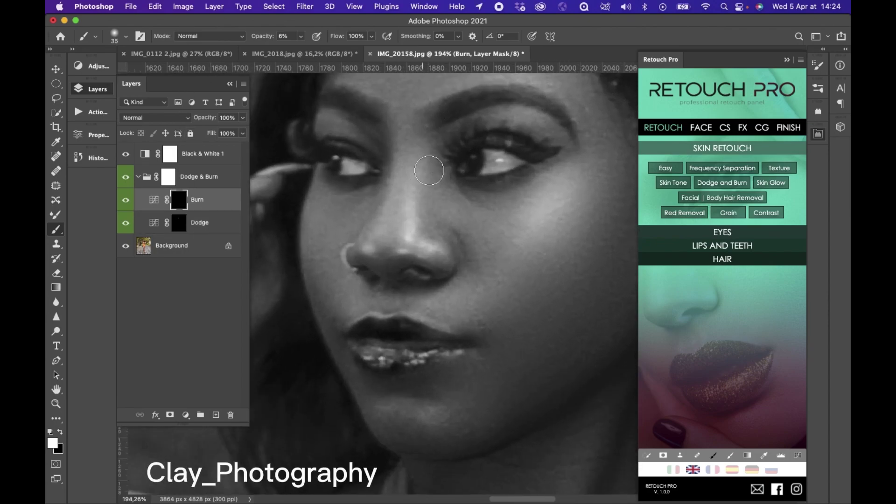
click(303, 39)
click(303, 50)
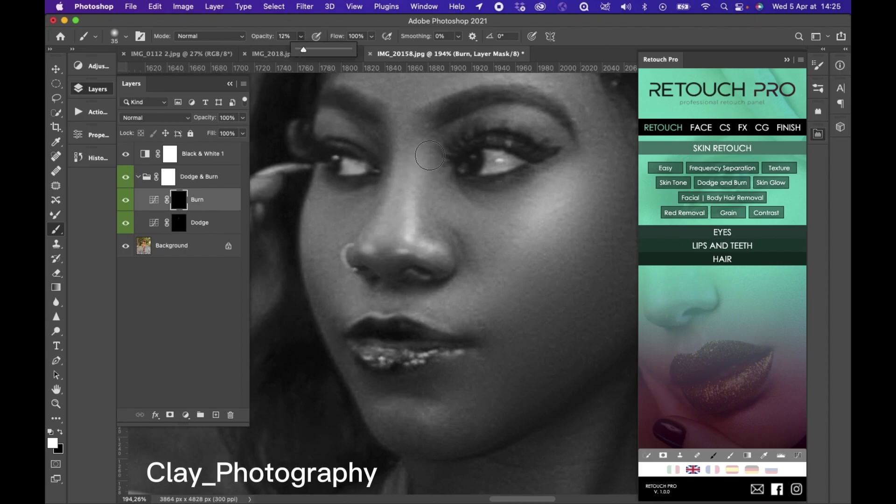
click(430, 158)
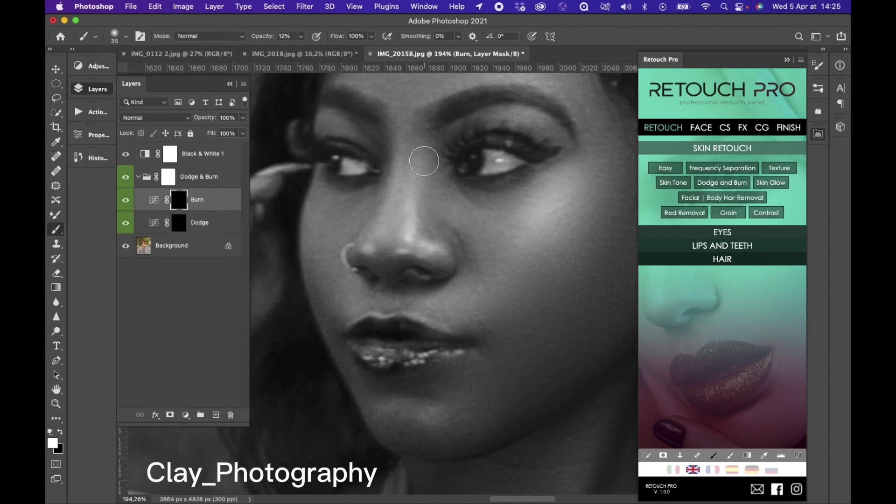
- Lighten the cheek beside the nose on the Dodge mask with a 60 px brush at 12% opacity
key(super+minus)
key(super+minus)
key(super+minus)
key(bracketright)
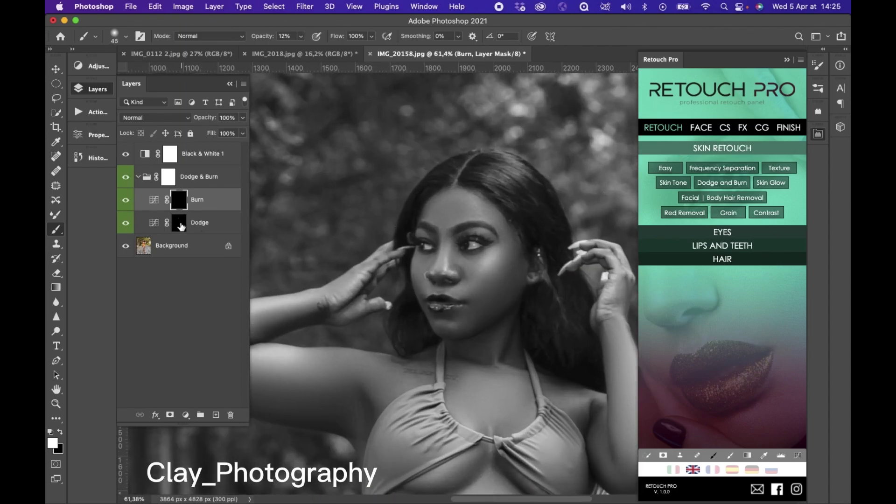
click(182, 227)
scroll(459, 283, up, 3)
key(bracketright)
key(bracketright)
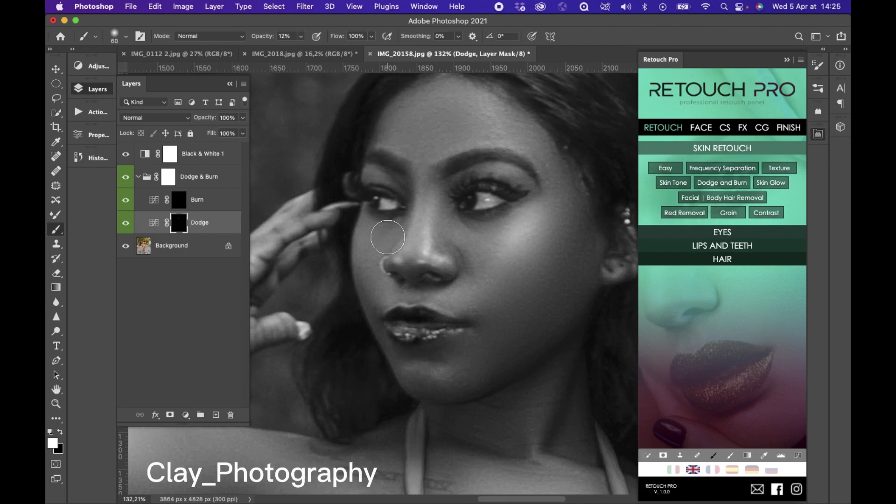
scroll(410, 318, down, 3)
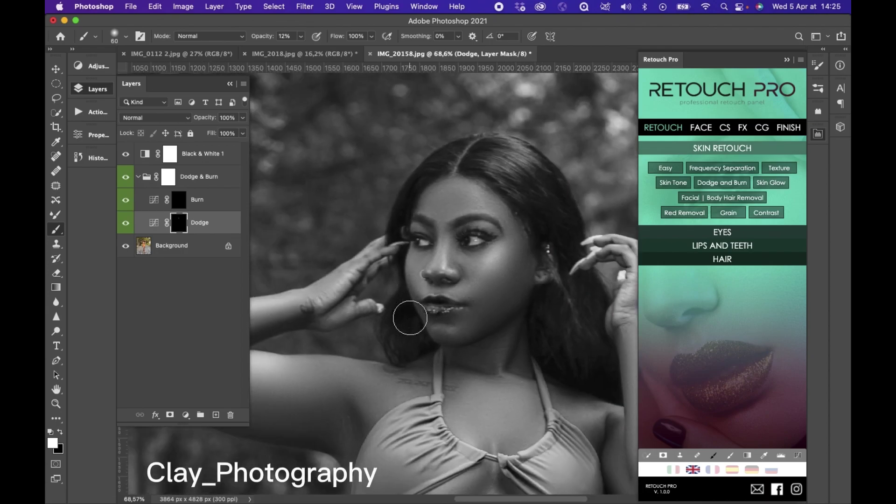
- Lighten the thighs, shins and feet on the Dodge mask with a 200 px brush at 12% opacity
scroll(409, 317, down, 5)
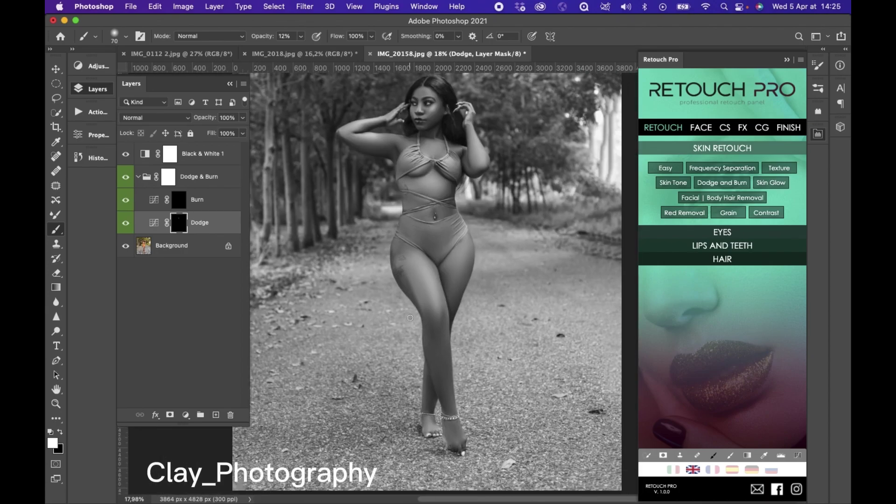
scroll(462, 285, up, 2)
key(bracketright)
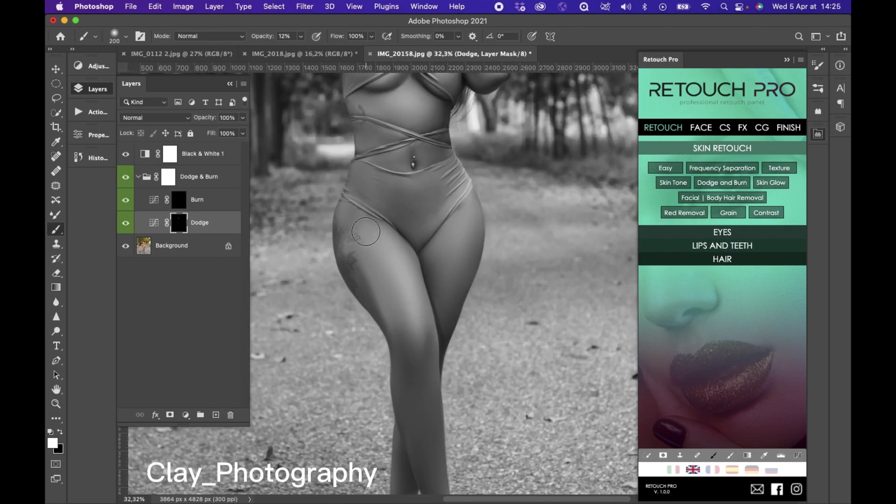
scroll(366, 231, down, 3)
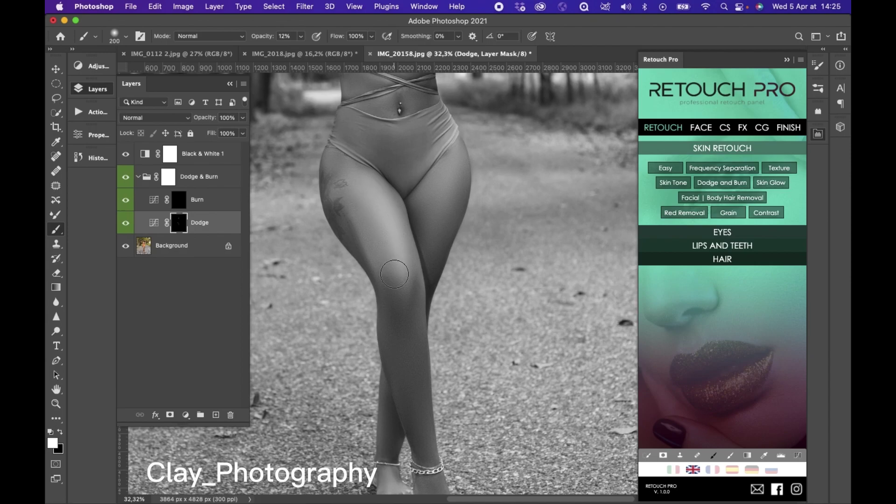
scroll(394, 273, down, 5)
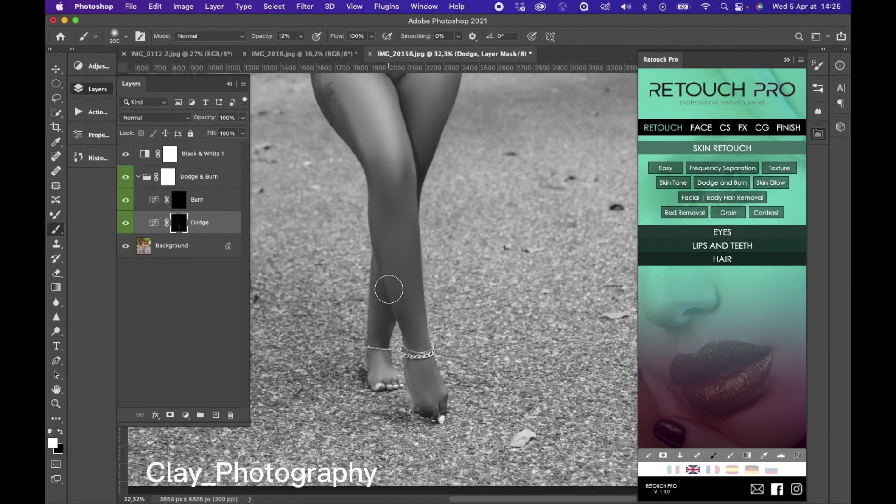
scroll(386, 292, up, 6)
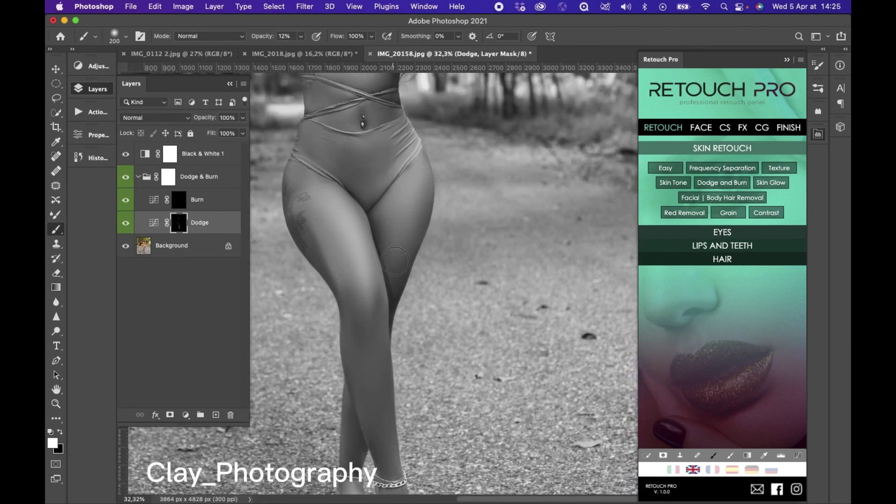
scroll(384, 293, down, 12)
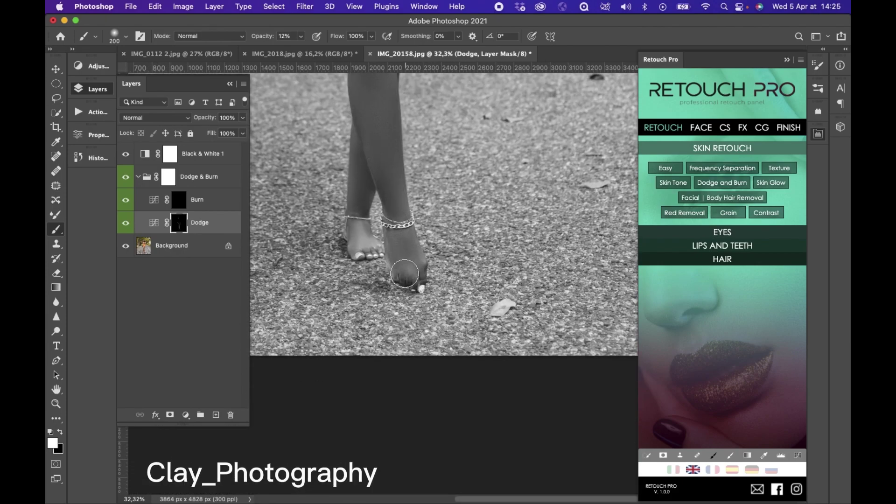
scroll(402, 261, down, 5)
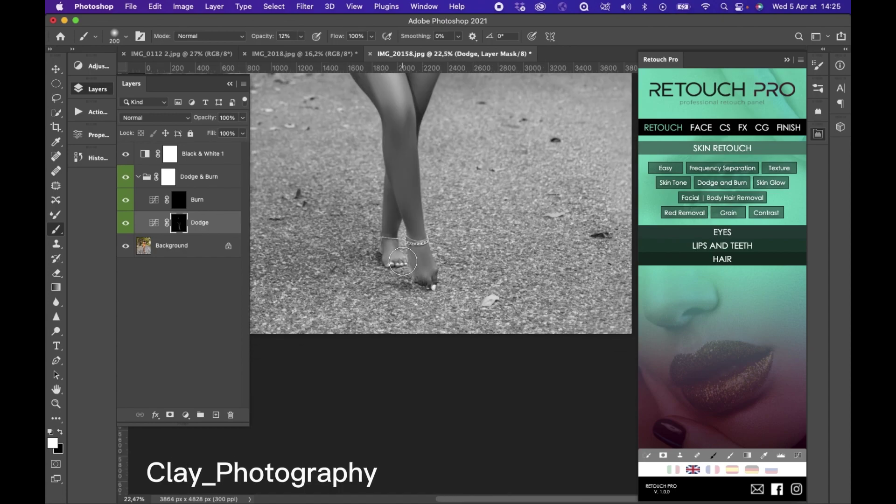
- Lighten the shoulder, upper arm and forearm of the outstretched arm on the Dodge mask, reducing the brush from 150 to 100 px
scroll(403, 261, up, 6)
scroll(403, 261, up, 5)
scroll(403, 261, up, 3)
key(bracketleft)
key(bracketleft)
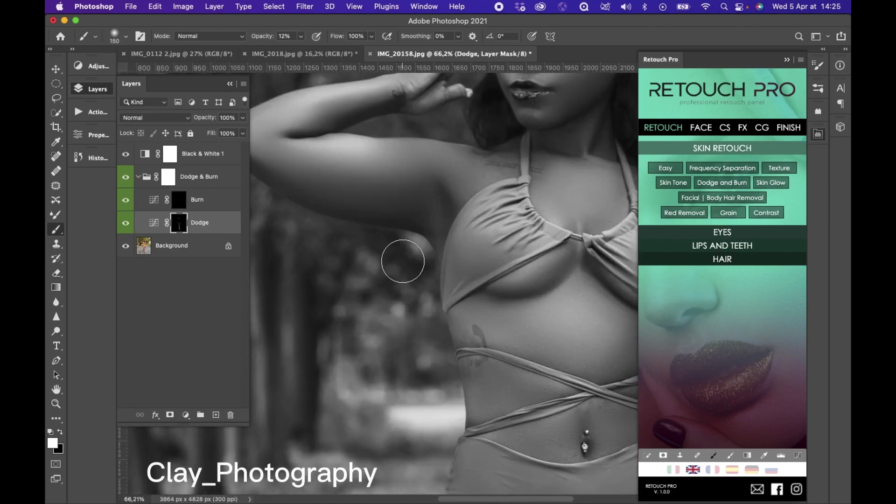
scroll(402, 261, up, 4)
scroll(402, 261, left, 2)
scroll(402, 261, up, 1)
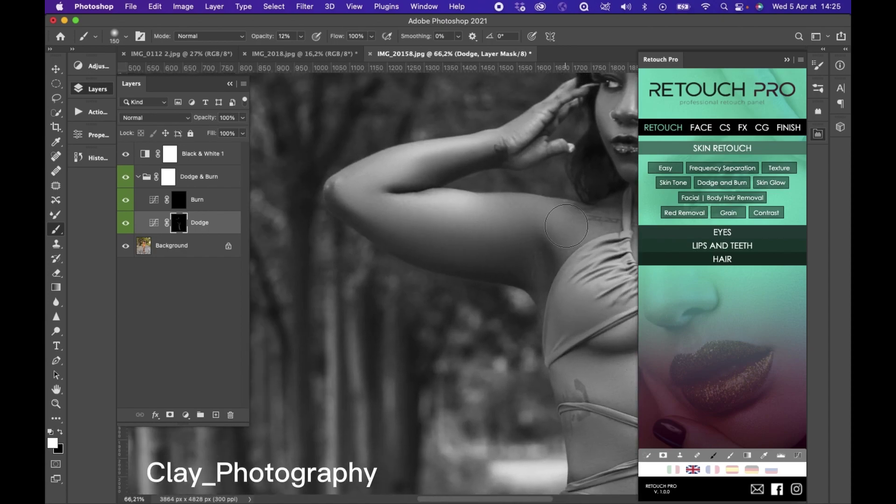
scroll(553, 220, up, 2)
scroll(554, 220, left, 1)
key(bracketleft)
key(bracketleft)
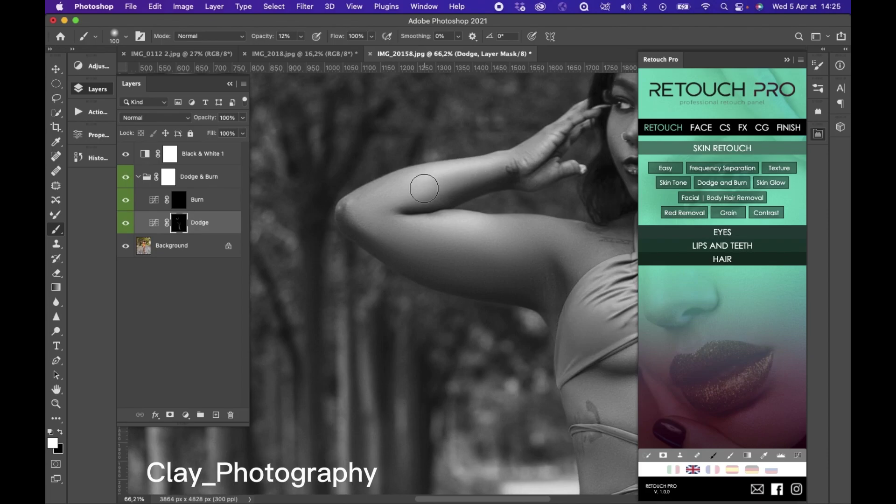
- Lighten the chest and the other raised arm and hand on the Dodge mask with a 100 px brush
scroll(420, 184, right, 10)
scroll(420, 183, up, 3)
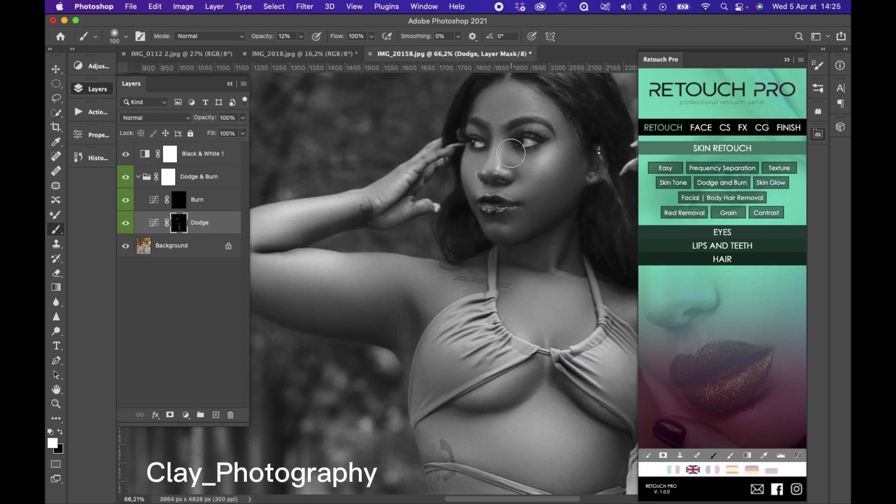
scroll(537, 159, down, 3)
scroll(549, 165, right, 4)
scroll(504, 217, down, 1)
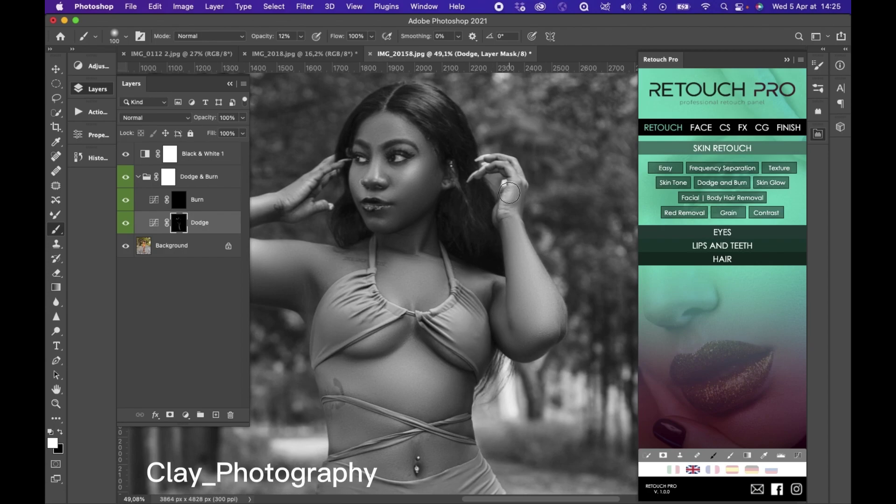
- Lighten the abdomen and waist around the wrapped straps on the Dodge mask with a 200 px brush
scroll(508, 205, down, 5)
scroll(509, 205, up, 4)
scroll(509, 204, down, 5)
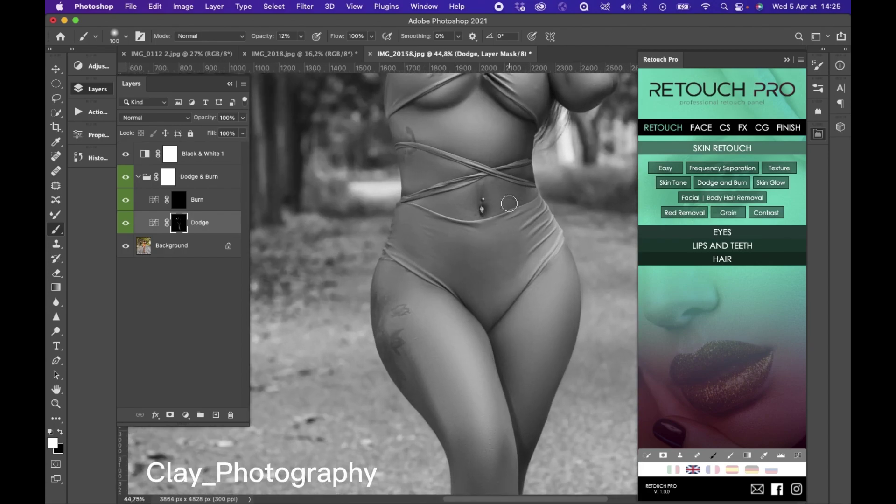
key(bracketright)
key(bracketright)
key(bracketright)
mouse_move(503, 182)
mouse_down()
mouse_move(501, 200)
mouse_move(449, 201)
mouse_move(480, 204)
mouse_up()
drag(426, 167, 416, 168)
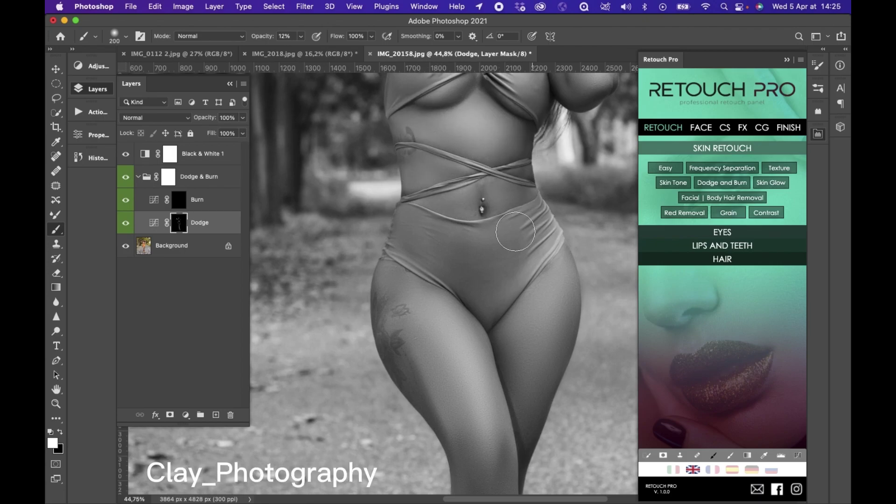
scroll(516, 224, down, 5)
scroll(471, 243, up, 5)
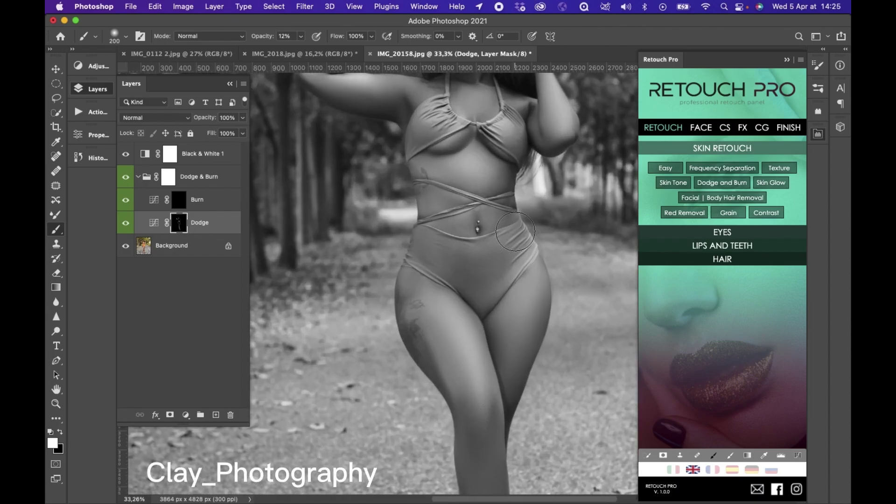
- On the Burn mask, darken the lower torso with a 200 px brush and the cheek and jaw contour with a 60 px brush
click(182, 200)
scroll(461, 281, up, 1)
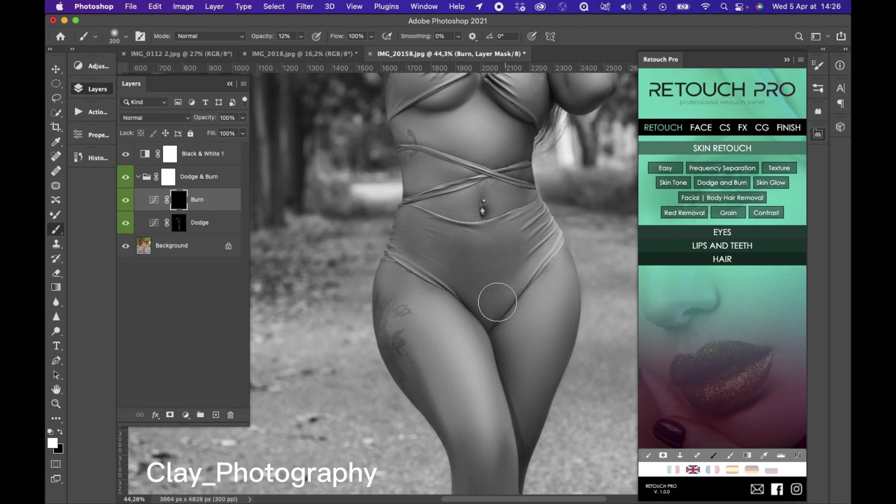
scroll(495, 280, up, 1)
scroll(498, 288, up, 10)
scroll(499, 286, up, 5)
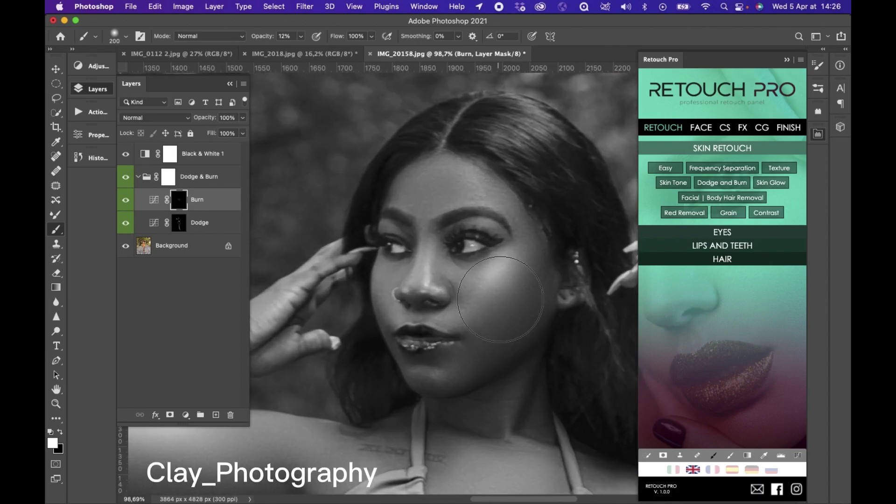
key(bracketleft)
key(bracketleft)
key(bracketleft)
key(bracketleft)
key(bracketleft)
key(bracketleft)
key(bracketleft)
key(bracketleft)
key(bracketleft)
scroll(439, 388, down, 2)
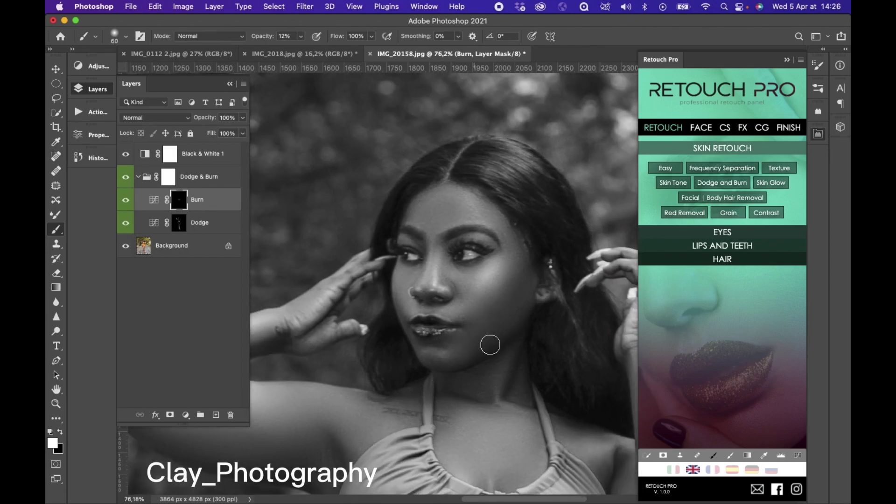
- Darken the hair on both sides of the face on the Burn mask, enlarging the brush from 80 to 125 px
scroll(504, 311, up, 4)
key(bracketright)
key(bracketright)
scroll(505, 311, right, 6)
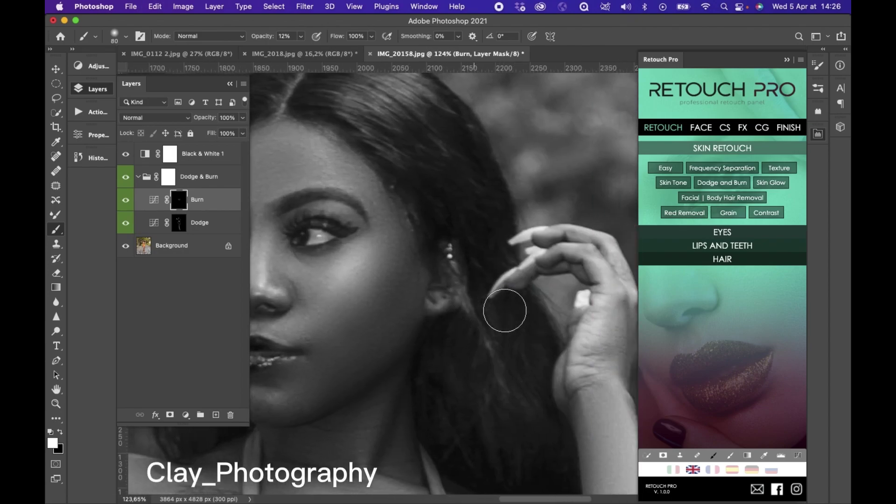
key(bracketright)
key(bracketright)
key(bracketright)
scroll(408, 150, up, 4)
scroll(408, 150, left, 3)
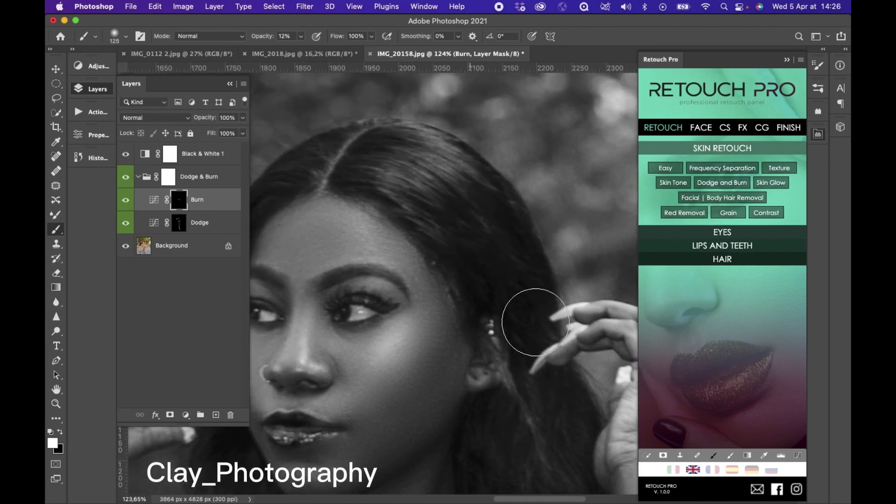
scroll(291, 157, left, 5)
scroll(291, 158, down, 1)
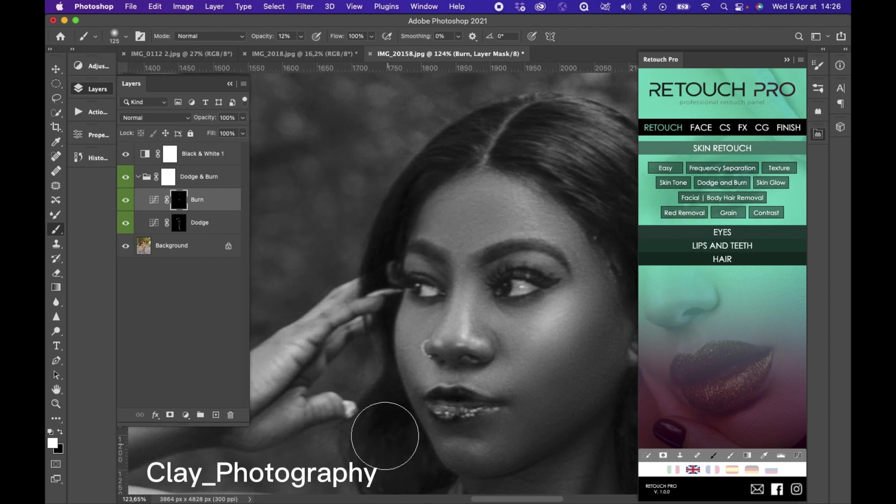
scroll(389, 464, down, 5)
scroll(409, 464, down, 4)
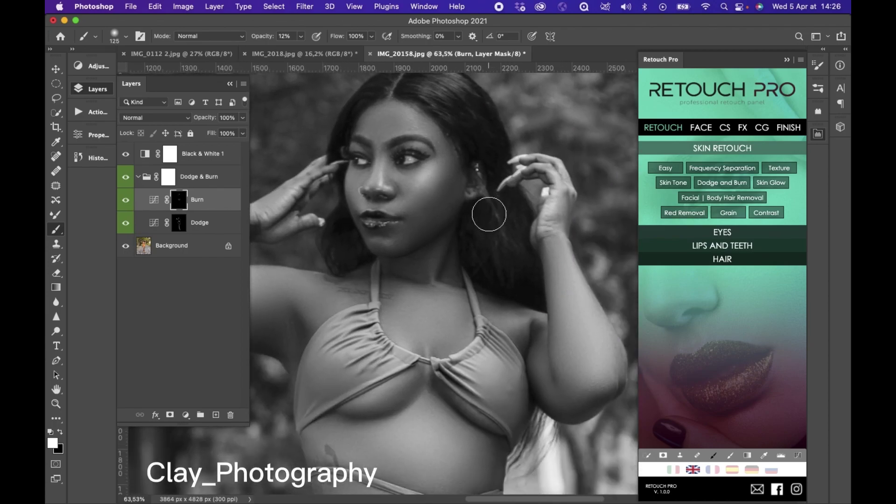
scroll(504, 309, down, 4)
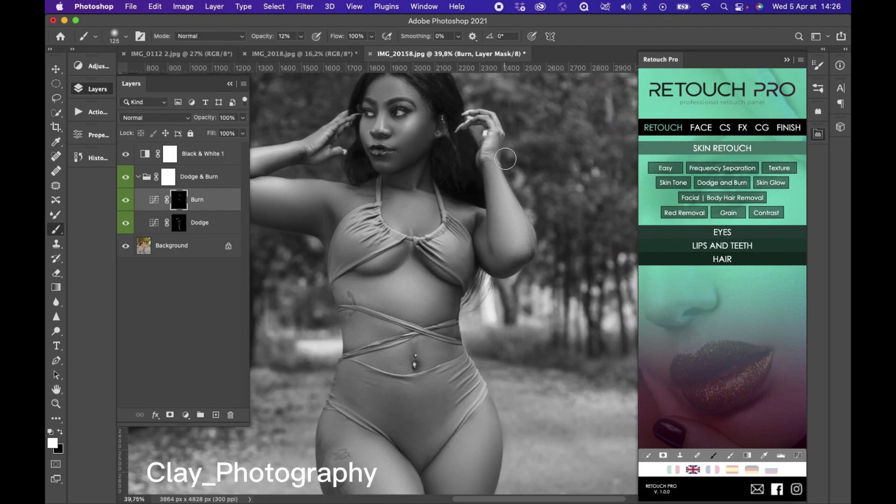
- Enlarge the Burn mask brush to 175 px and check the shading on the hips, legs and whole figure
scroll(456, 200, down, 10)
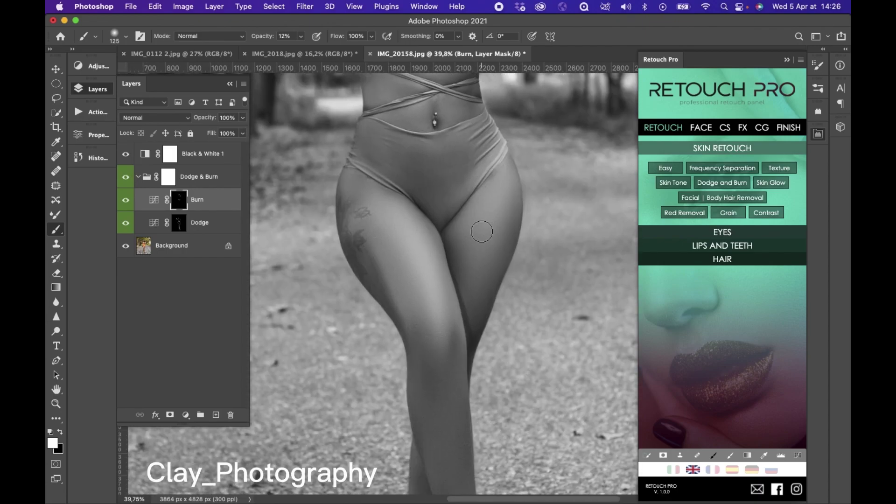
key(bracketright)
key(bracketright)
scroll(382, 261, down, 10)
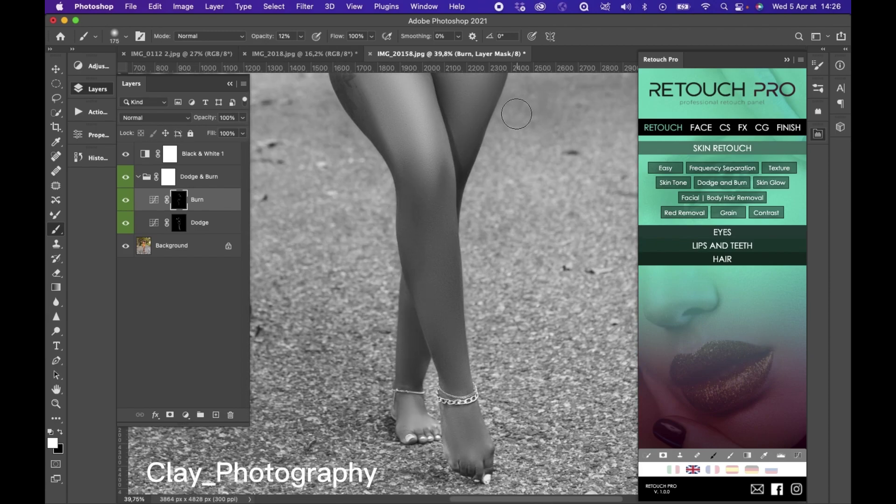
scroll(488, 198, up, 10)
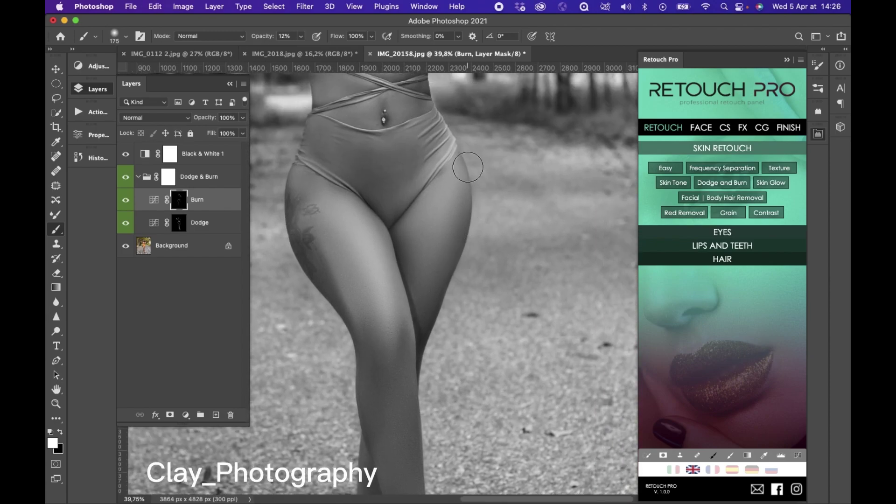
scroll(401, 226, down, 5)
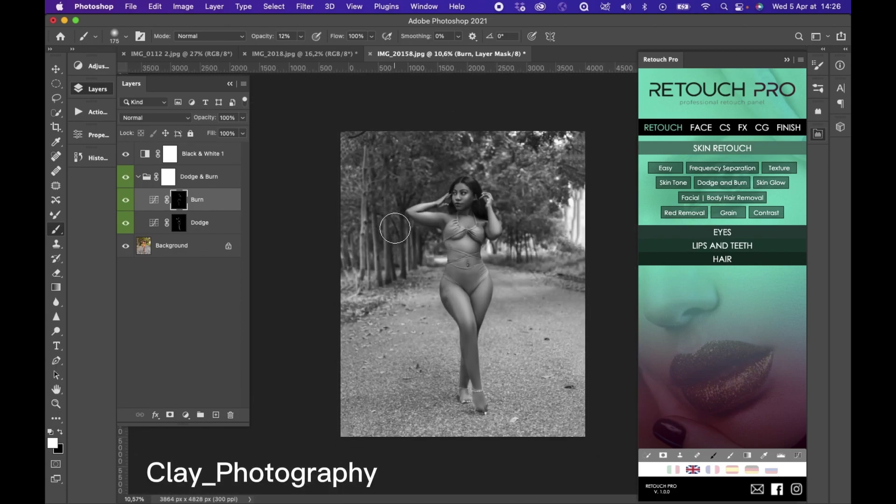
scroll(395, 229, up, 1)
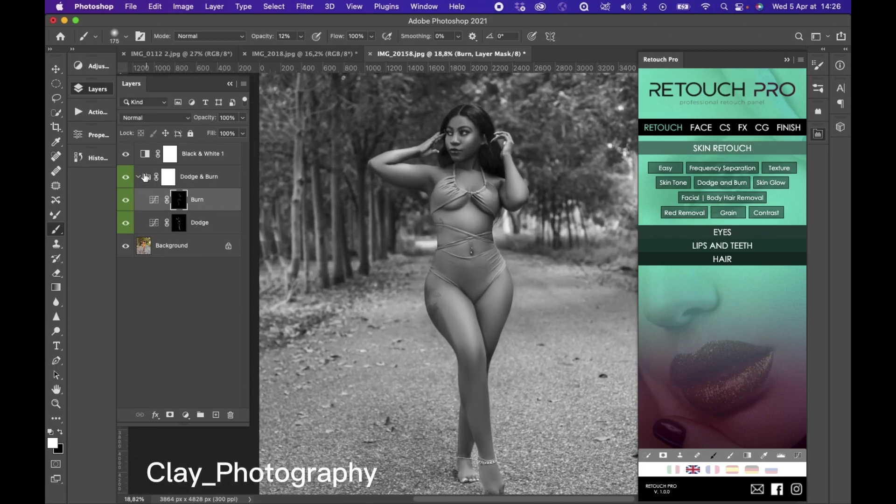
- Compare the black-and-white view with and without the Dodge & Burn group
click(125, 177)
click(124, 178)
click(124, 179)
click(124, 179)
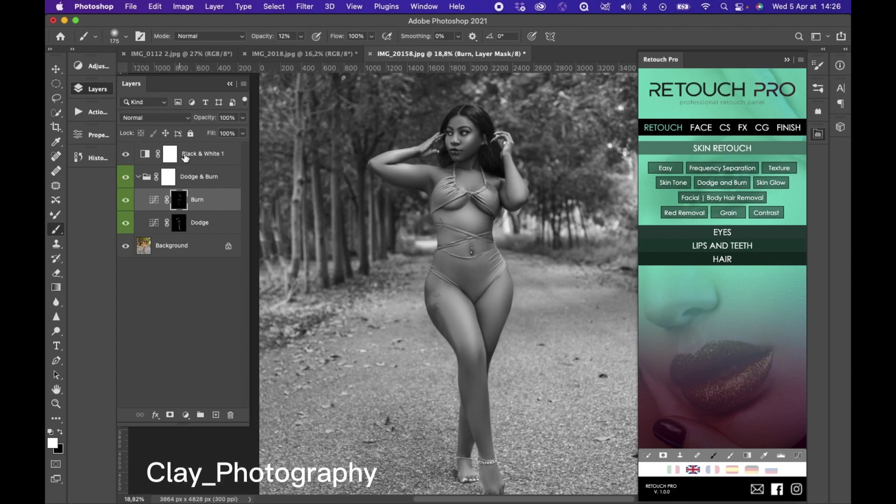
- Hide the Black & White 1 layer and compare the colour image with and without the Dodge & Burn group
click(125, 154)
scroll(352, 309, down, 2)
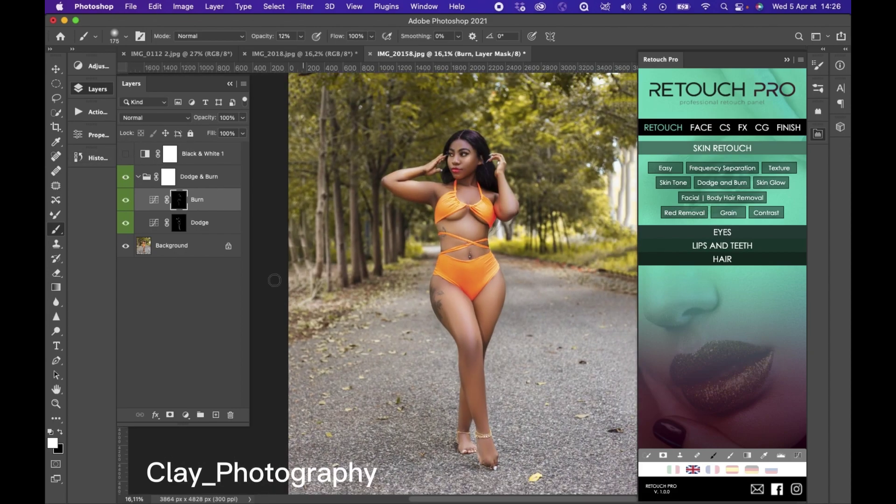
click(125, 178)
click(126, 177)
click(126, 178)
click(125, 178)
- Select the Dodge mask, reduce the brush to 150 px and check the face and hair up close
scroll(486, 259, up, 2)
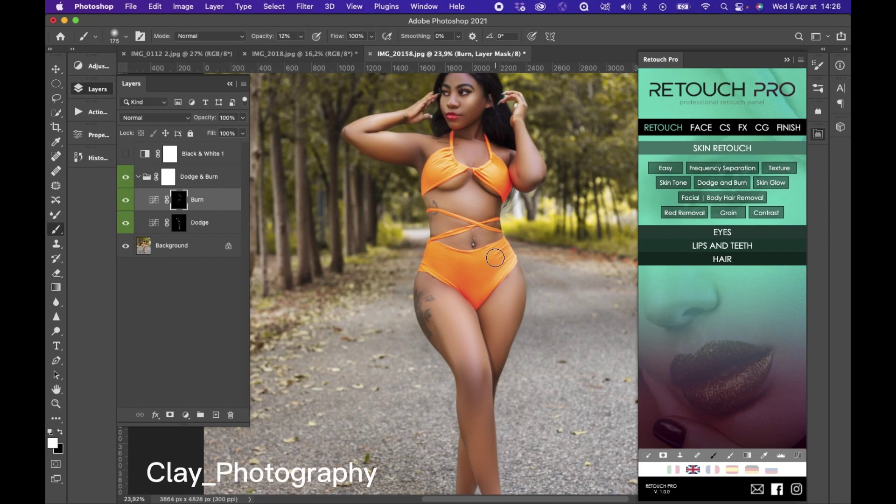
scroll(495, 258, up, 6)
click(197, 223)
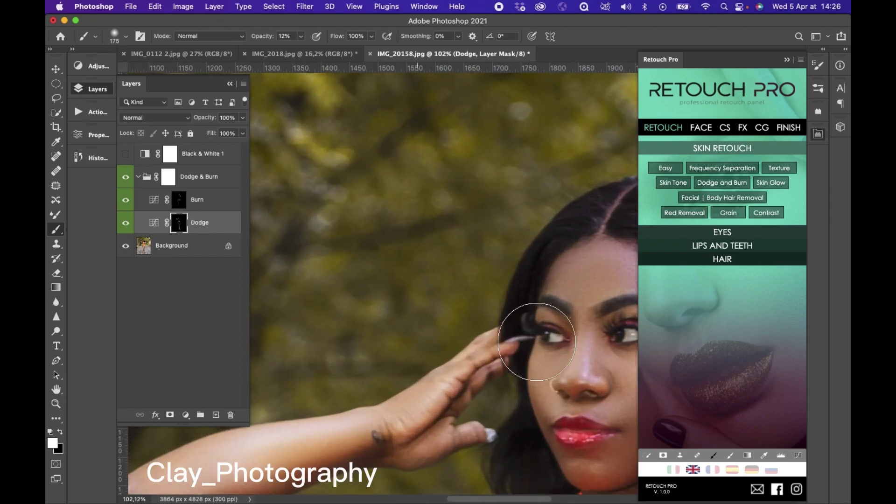
scroll(456, 320, right, 5)
key(bracketleft)
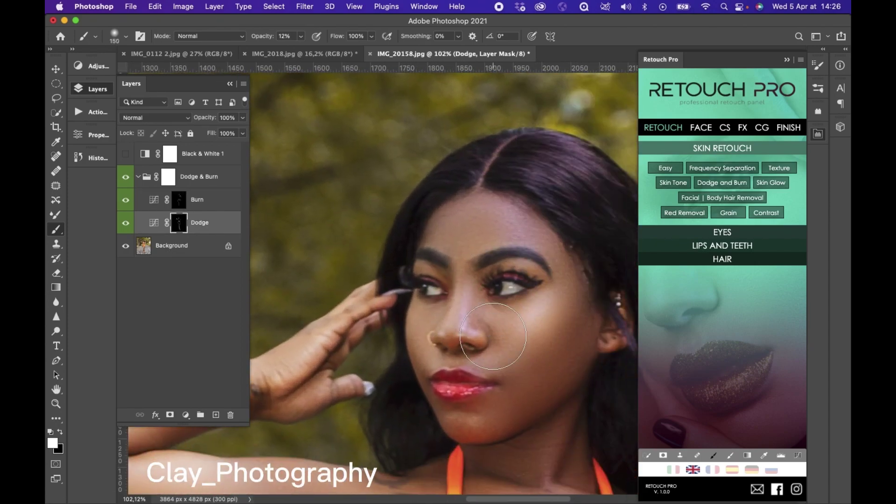
scroll(526, 239, down, 3)
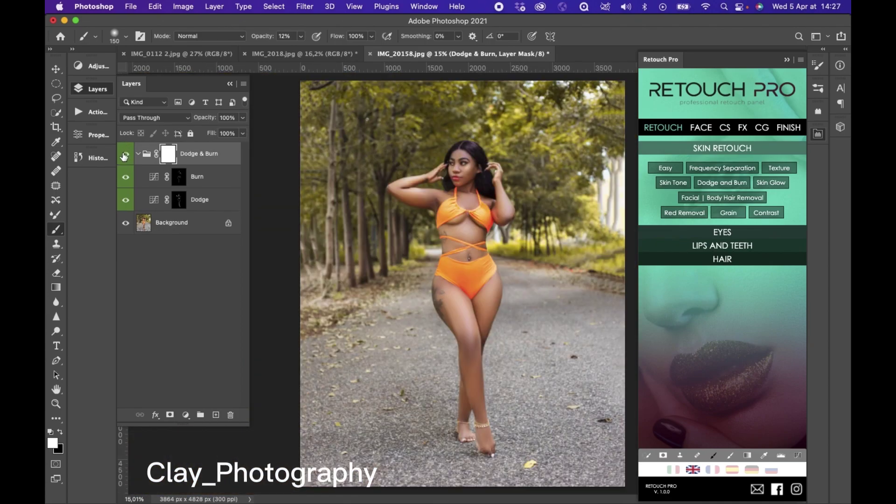
- Delete the Black & White 1 check layer and flatten the image with its Dodge & Burn group
click(124, 154)
click(124, 154)
right_click(185, 230)
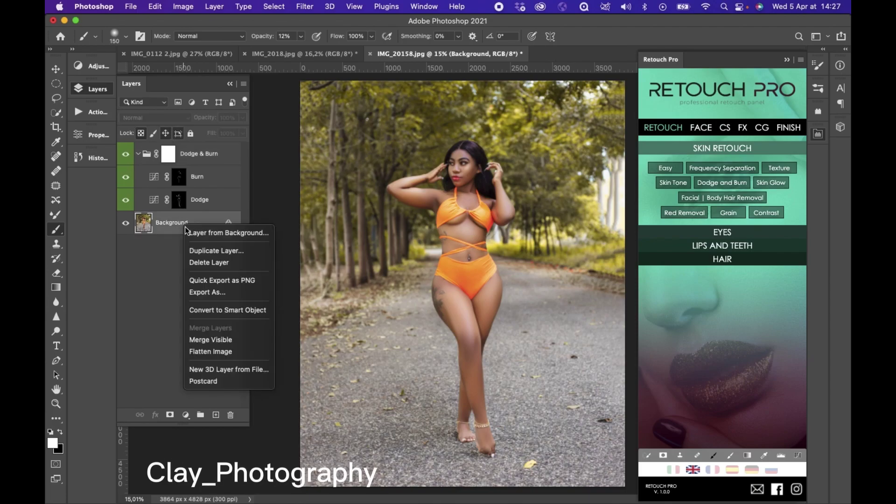
click(225, 355)
- Add a Selective Color adjustment layer and set Yellow to +9% for the Yellows
click(92, 66)
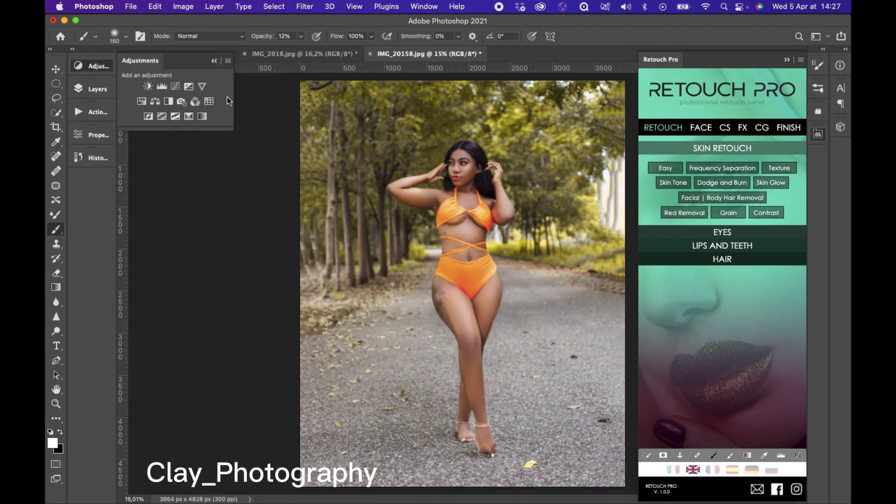
click(189, 117)
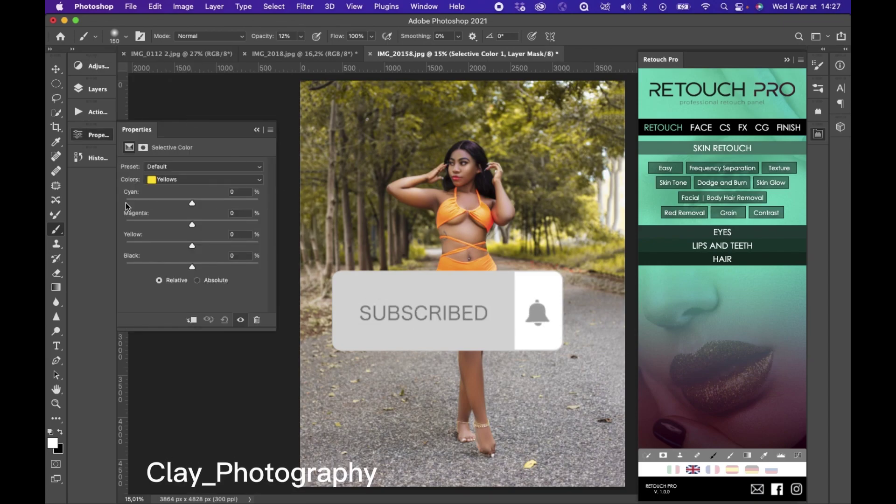
drag(204, 243, 199, 244)
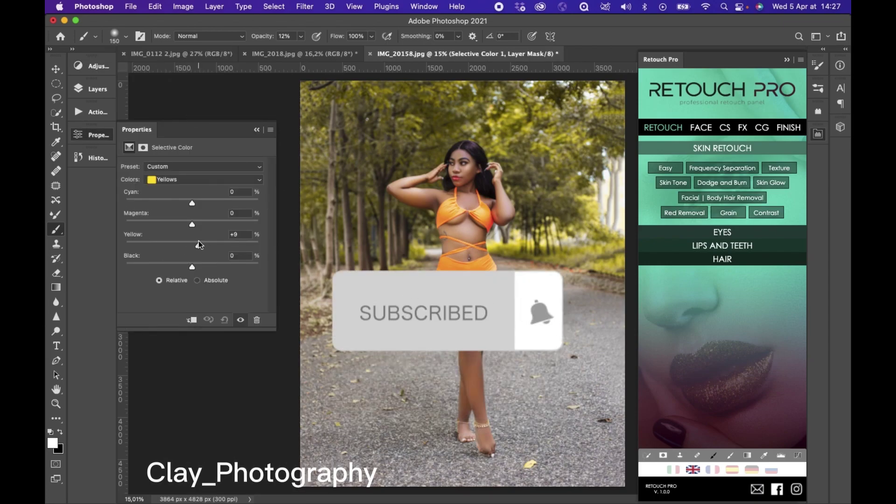
scroll(463, 234, up, 2)
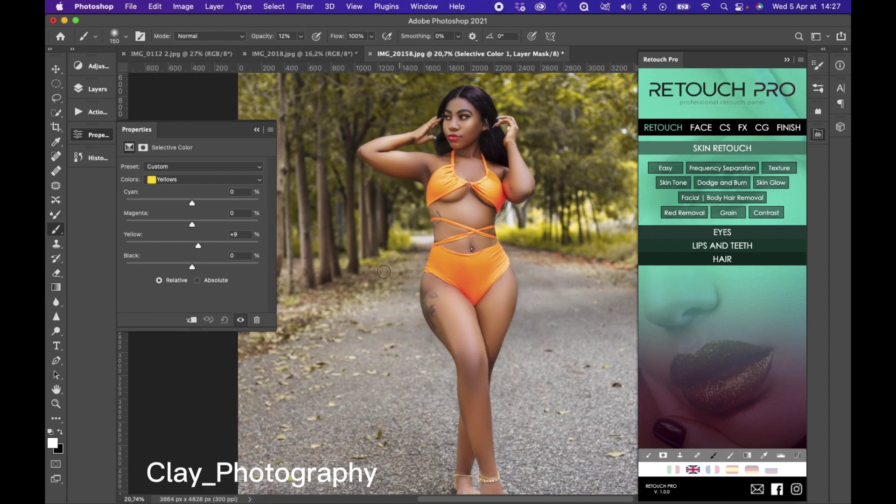
- Set Yellow to -8% for the Blacks in the Selective Color adjustment, keeping Magenta at 0%
click(179, 180)
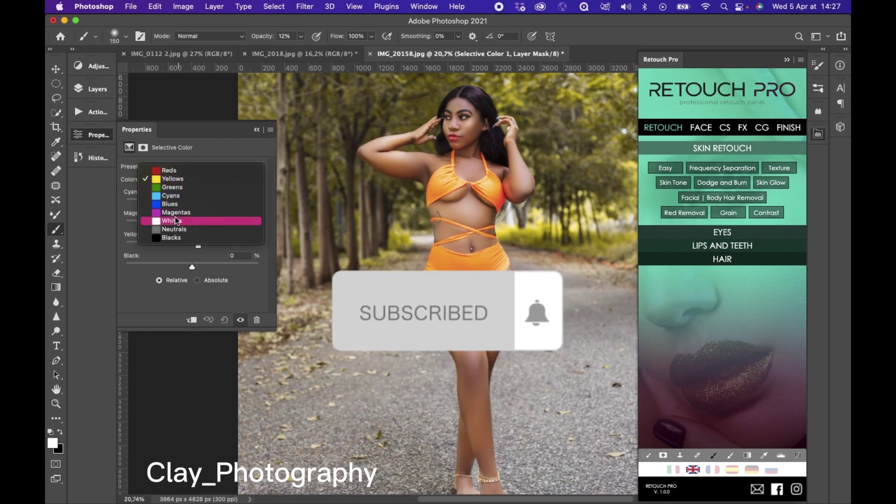
click(175, 241)
drag(186, 247, 172, 244)
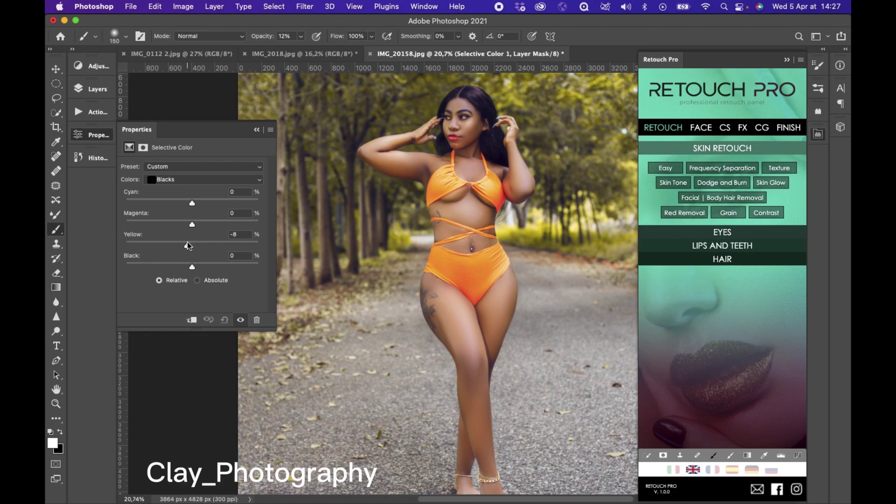
scroll(406, 270, down, 3)
scroll(407, 267, up, 1)
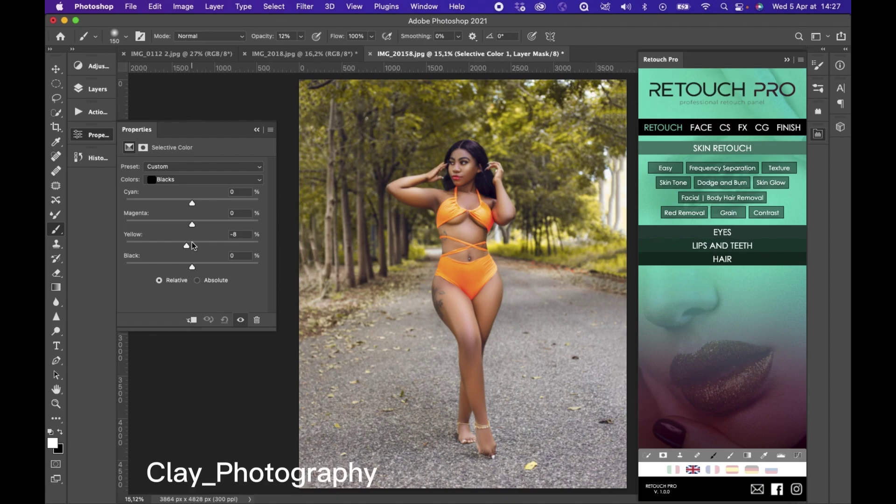
drag(190, 226, 193, 223)
- Try Yellow shifts of -4% and +1% for the Neutrals in the Selective Color adjustment
click(169, 185)
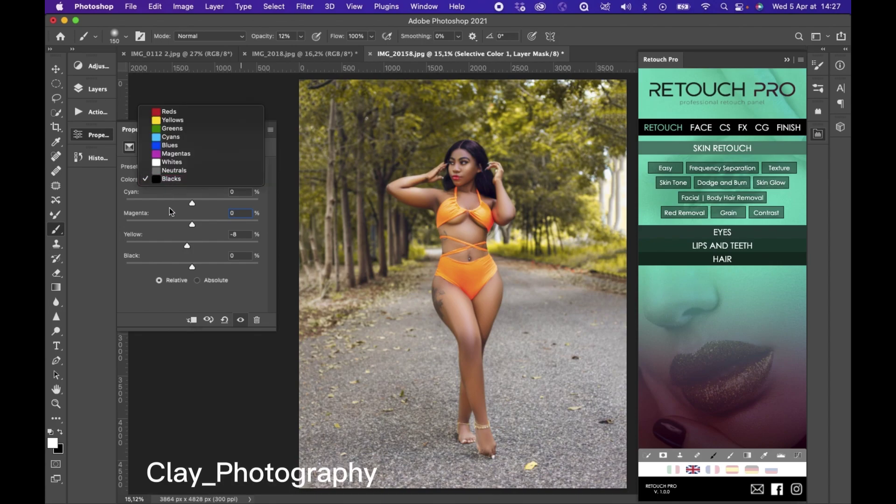
click(171, 171)
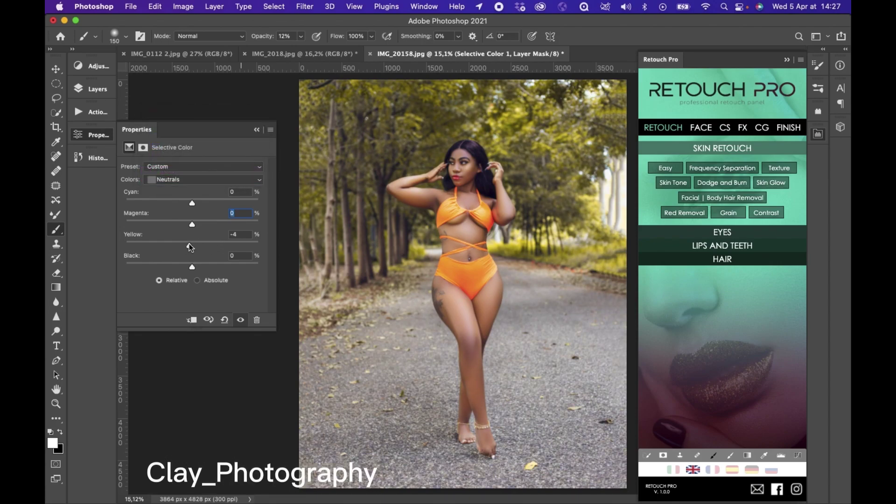
drag(202, 244, 189, 248)
drag(191, 248, 192, 247)
scroll(350, 293, up, 2)
scroll(350, 293, up, 1)
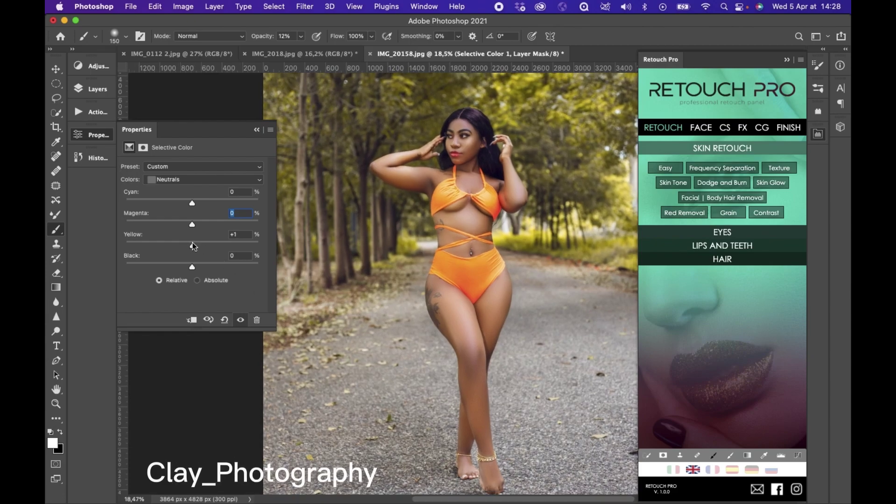
- Try raising Cyan to +12% for the Reds in the Selective Color adjustment
click(183, 179)
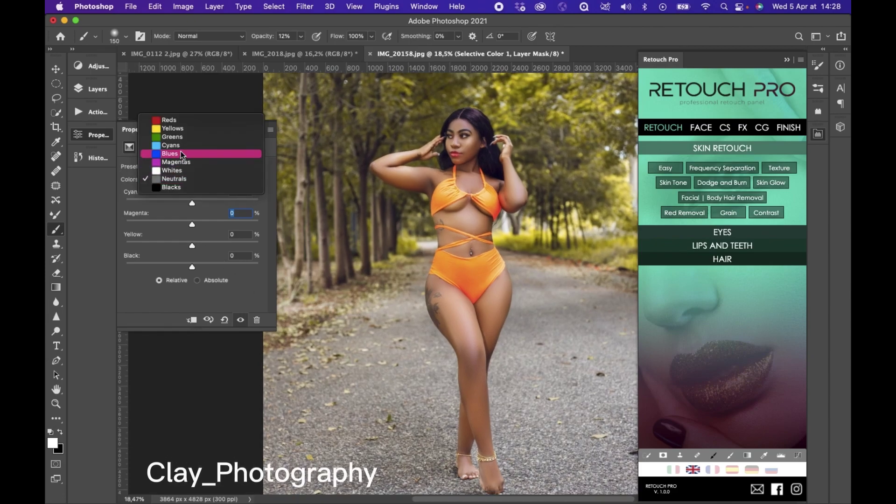
click(177, 121)
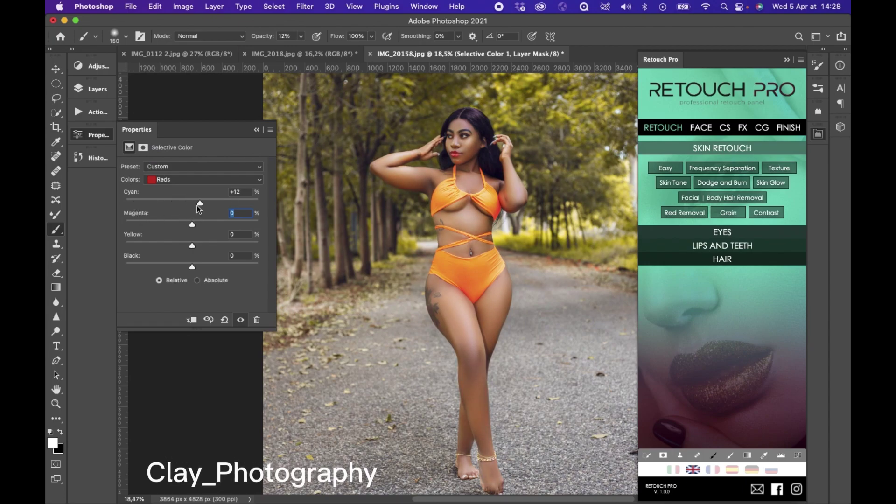
drag(195, 203, 192, 203)
- Return to the Yellows in the Selective Color adjustment and fine-tune their Cyan and Yellow amounts
click(201, 179)
click(173, 187)
mouse_move(191, 202)
mouse_down()
mouse_move(176, 202)
mouse_move(204, 202)
mouse_move(192, 202)
mouse_up()
drag(190, 203, 190, 202)
drag(198, 245, 196, 244)
scroll(460, 282, down, 2)
- Flatten the Selective Color 1 adjustment into the Background layer
click(93, 89)
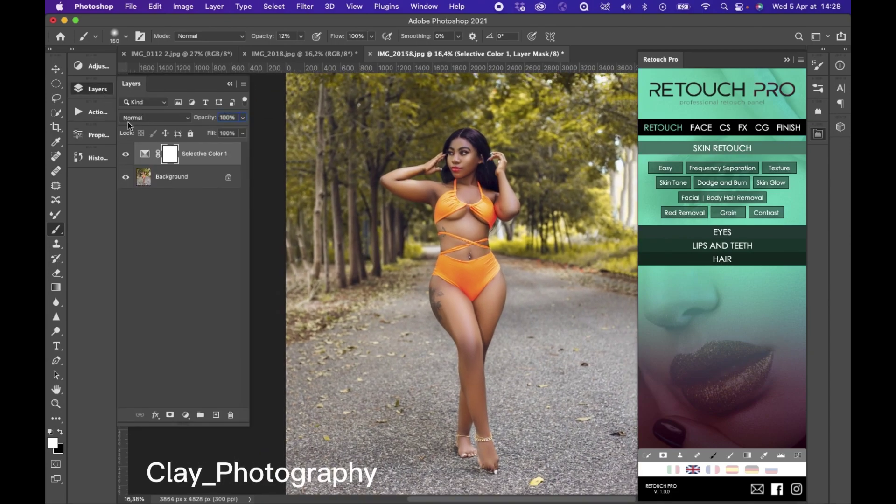
right_click(187, 184)
click(228, 308)
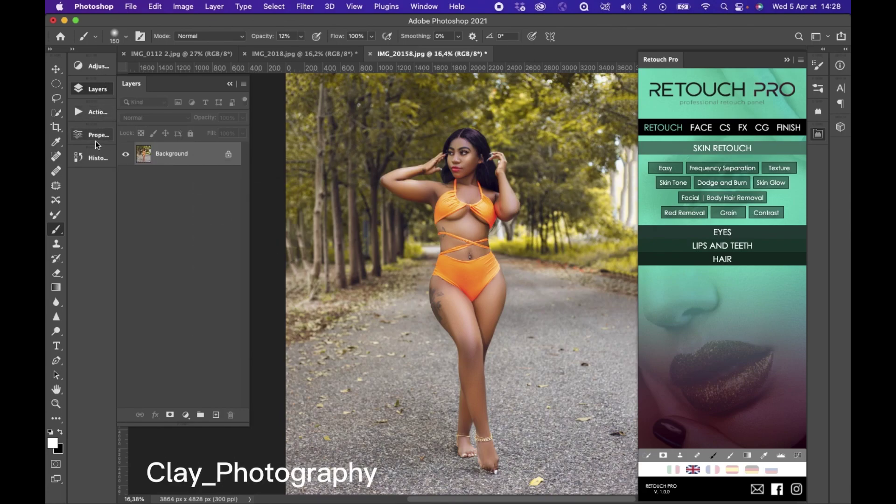
- Compare the edit with the original IMG_20158.jpg history snapshot, return to the latest state and show the layers
click(93, 159)
scroll(170, 176, up, 10)
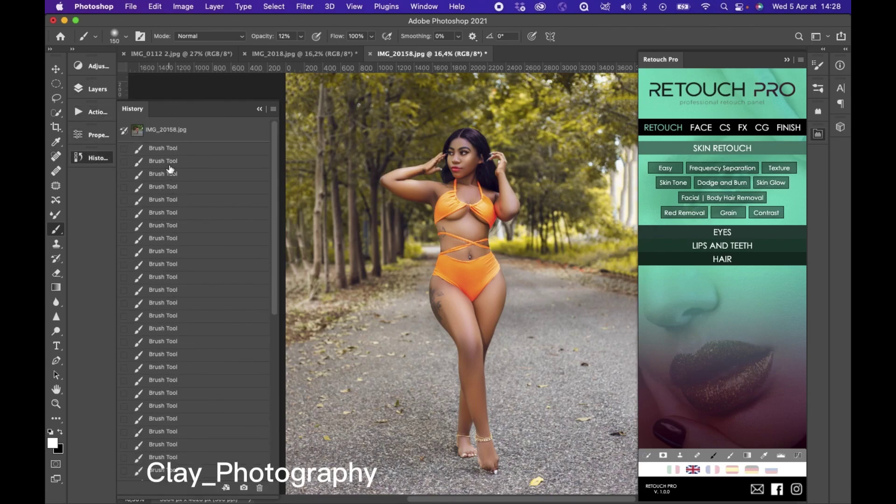
click(176, 132)
scroll(176, 132, down, 10)
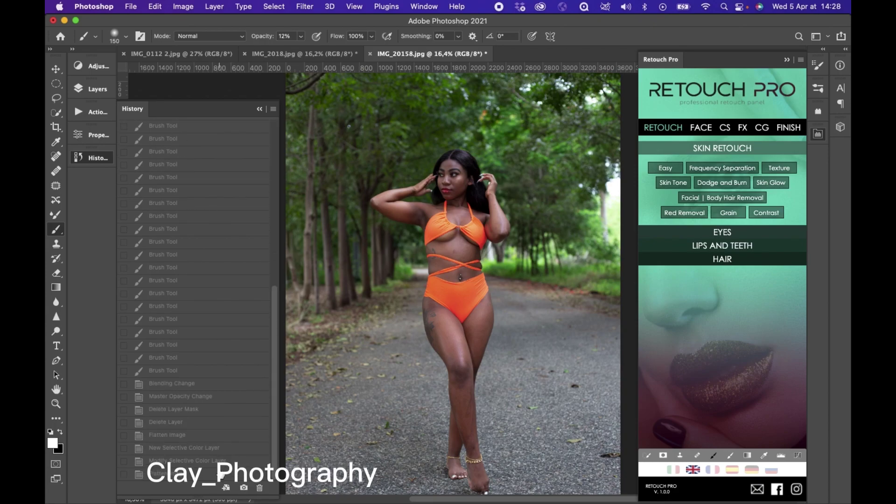
click(191, 474)
click(80, 87)
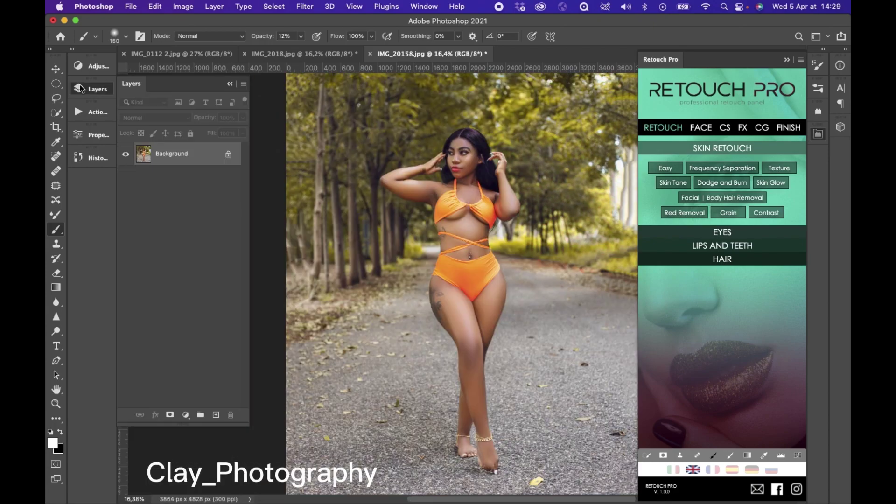